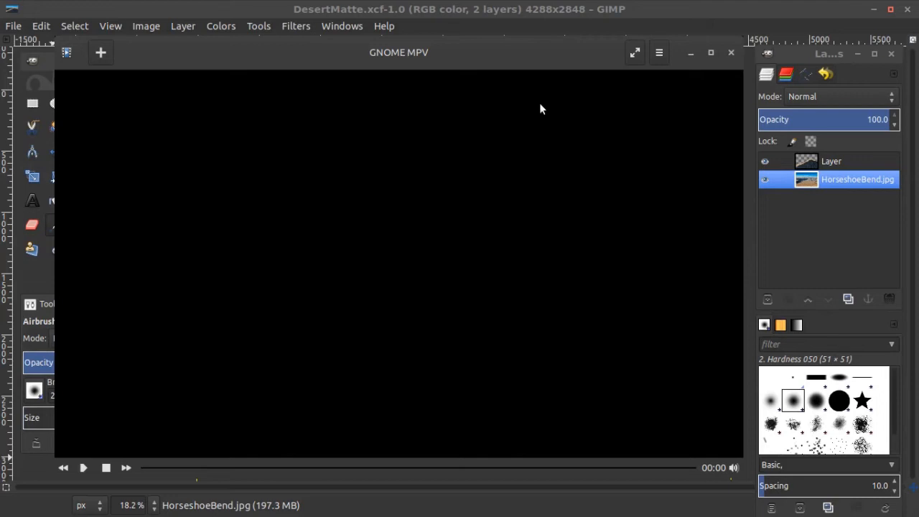
Step: Play and scrub through the rendered composite video DesertMatteLBComposite0001-0250.mp4, and close the video player
left_click(83, 467)
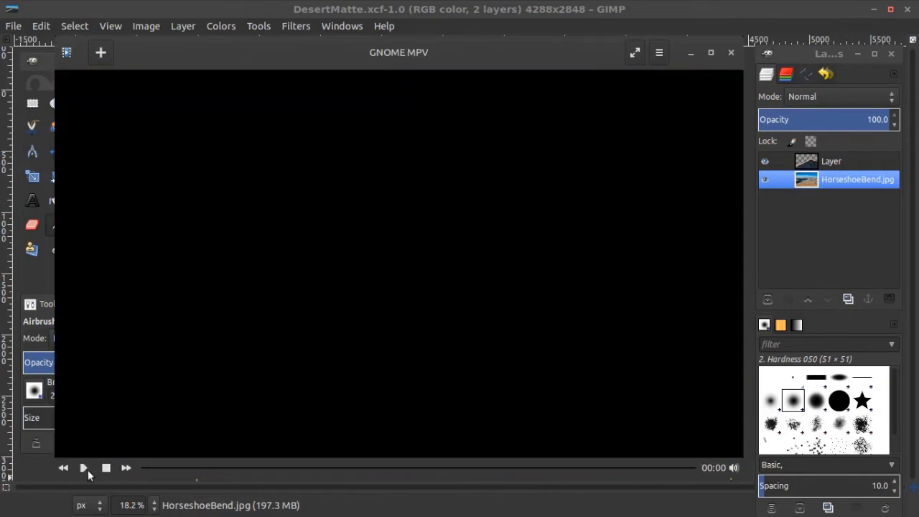
left_click(84, 468)
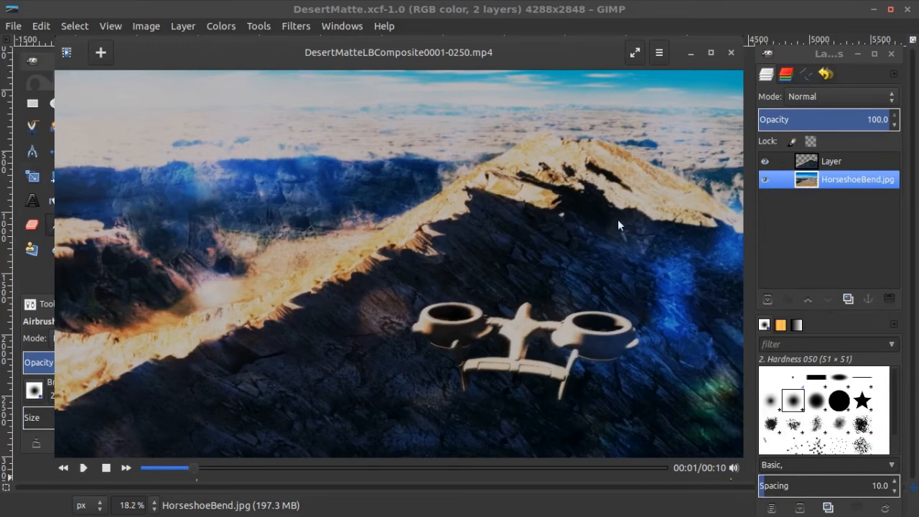
left_click_drag(191, 467, 386, 471)
left_click(360, 470)
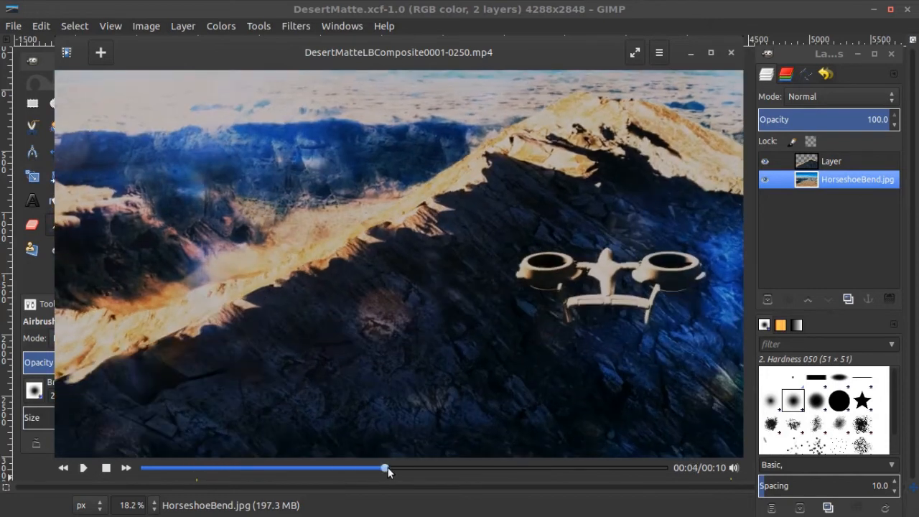
left_click(392, 471)
left_click_drag(392, 470, 497, 468)
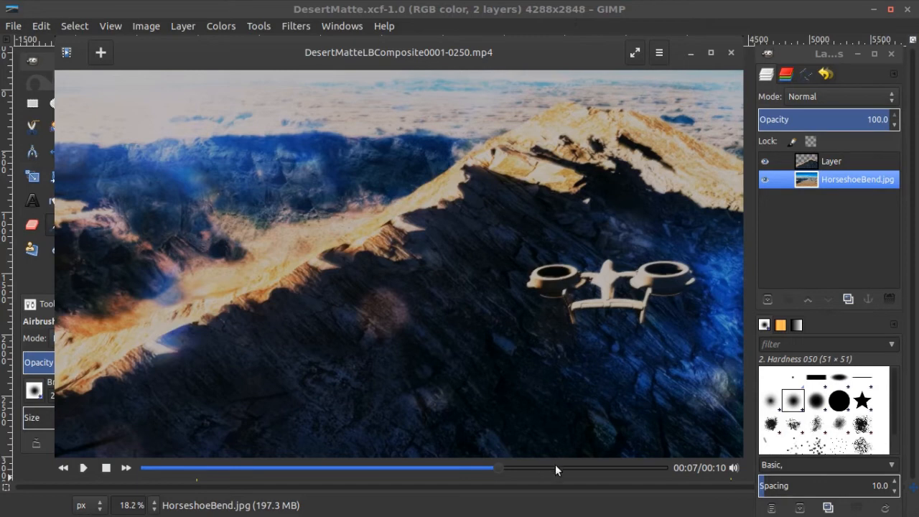
left_click_drag(555, 464, 574, 458)
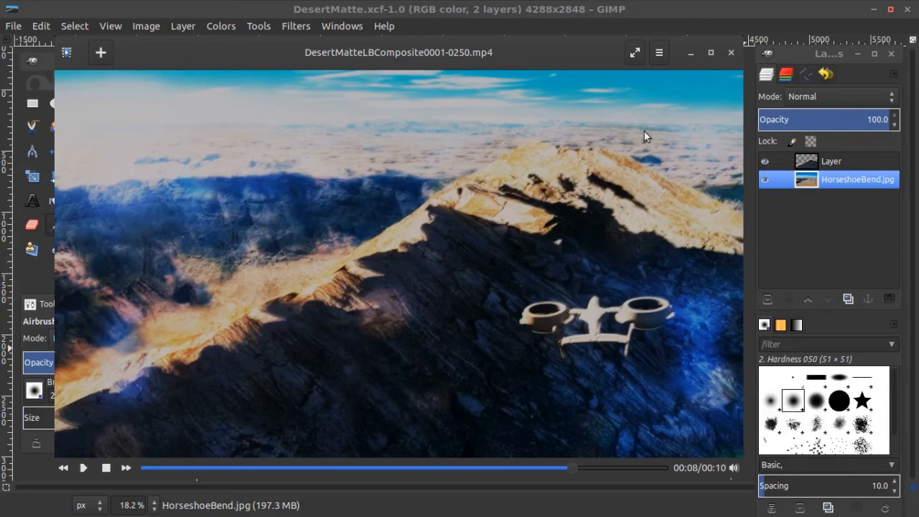
left_click(729, 54)
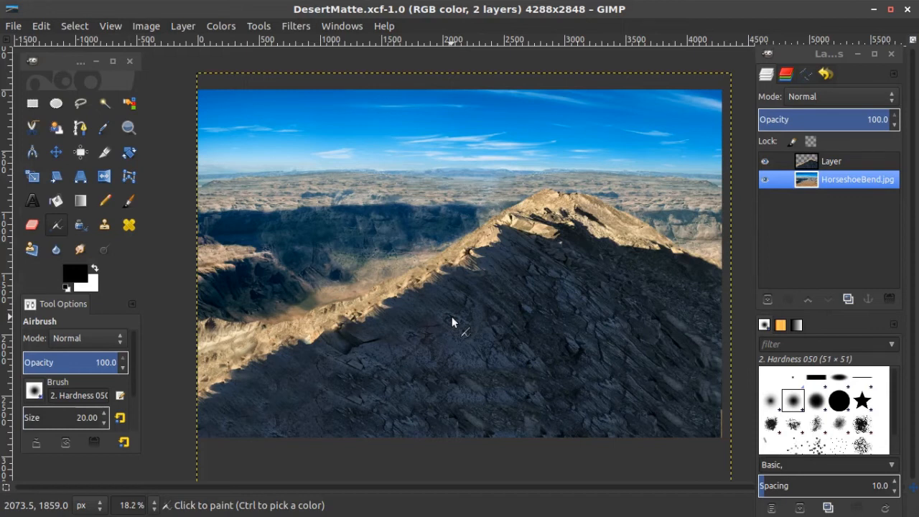
Step: Hide and reshow the mountain ridge layer to compare the matte painting with and without it
left_click(760, 161)
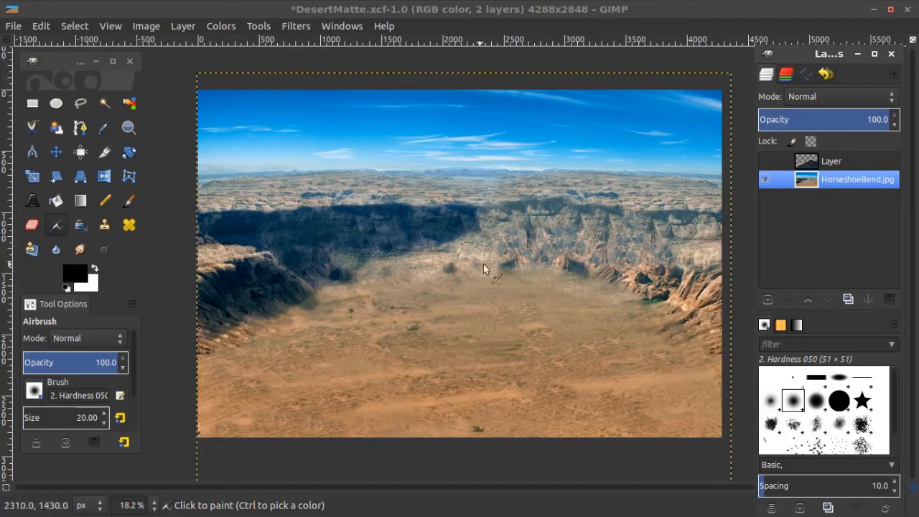
left_click(765, 162)
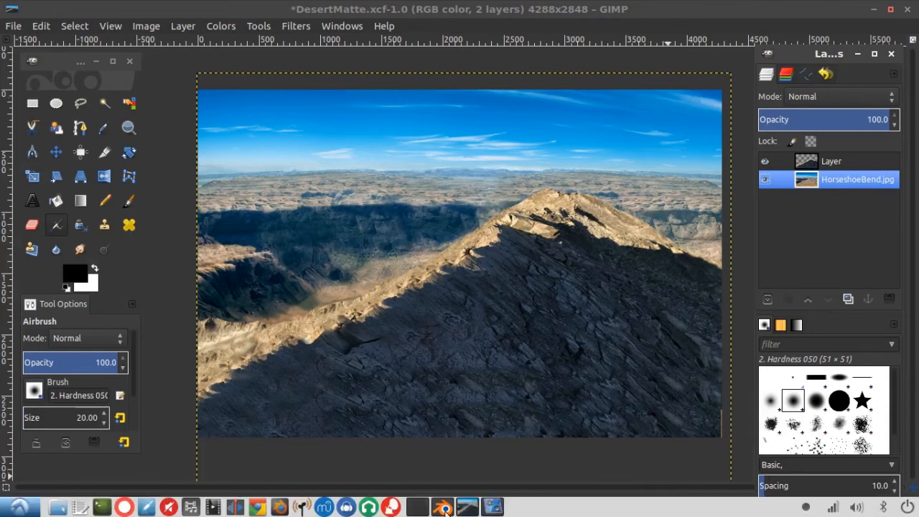
Step: Switch to Blender, select the camera and examine its background image settings for 02Ridge.png
left_click(445, 506)
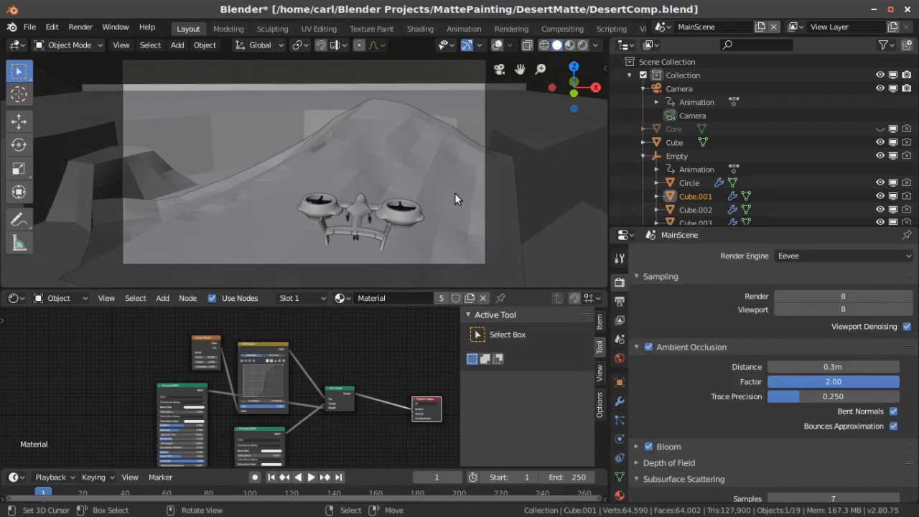
middle_click_drag(333, 153, 292, 153)
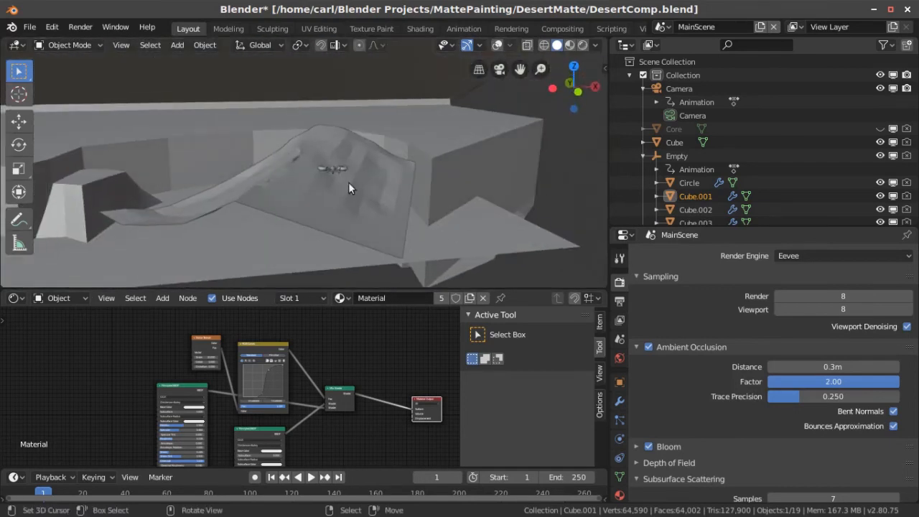
left_click(664, 90)
scroll(713, 452, "down", 5)
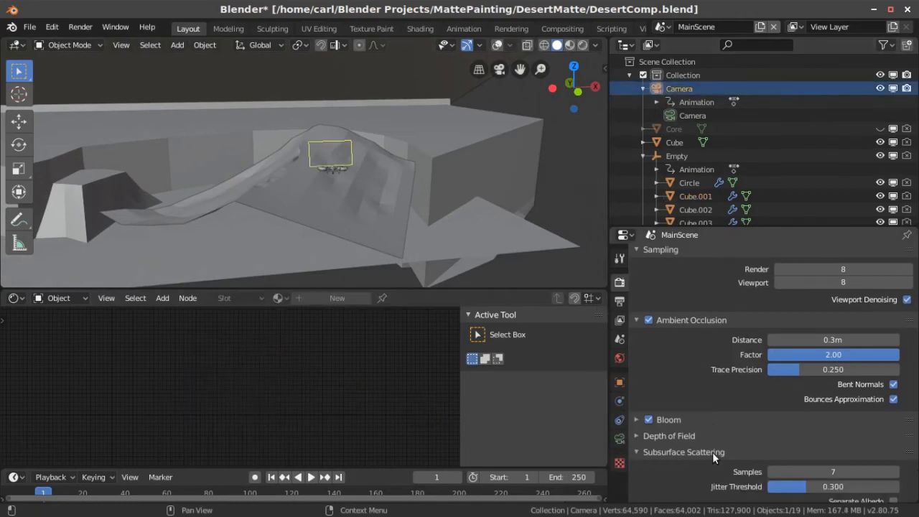
scroll(712, 451, "down", 2)
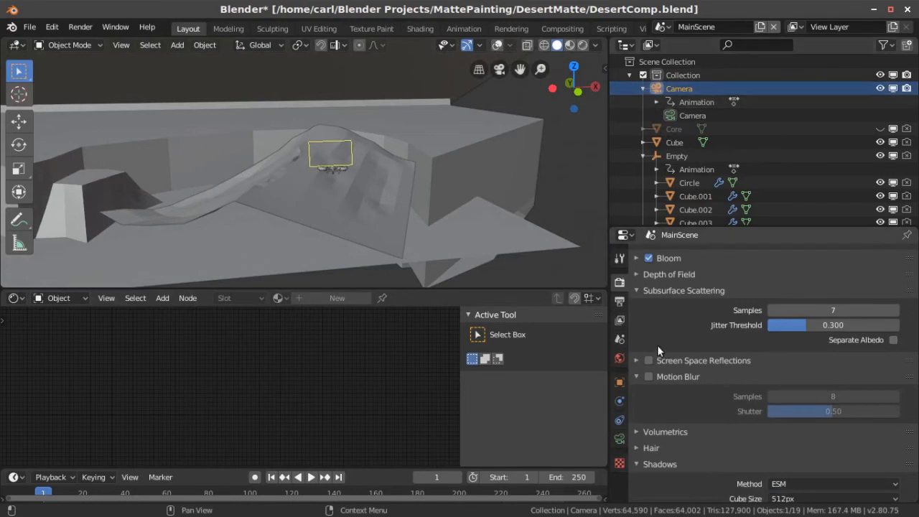
scroll(476, 237, "up", 6)
scroll(512, 250, "down", 2)
scroll(659, 381, "down", 3)
left_click(620, 439)
scroll(702, 386, "down", 5)
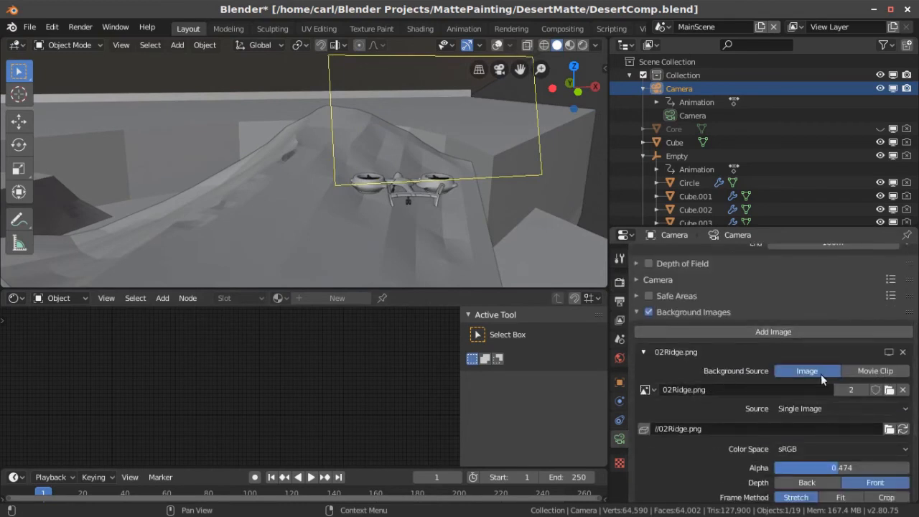
scroll(790, 424, "down", 2)
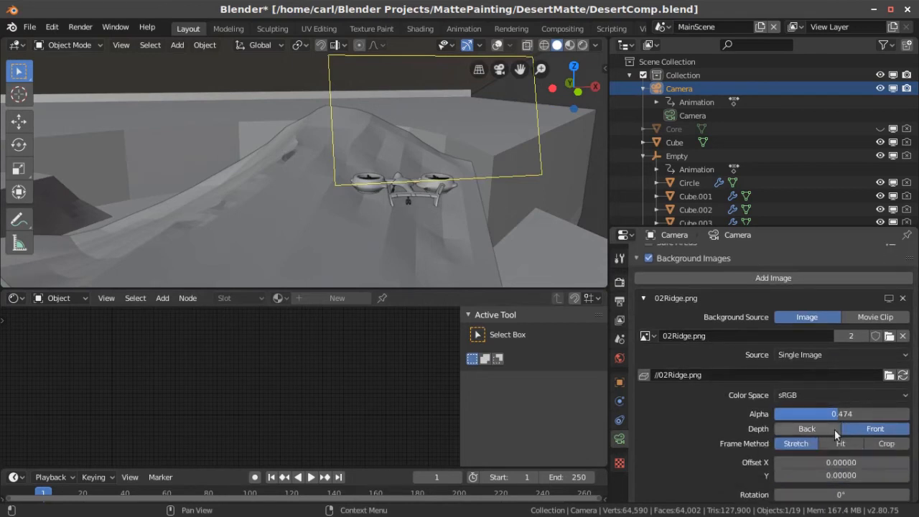
Step: Set the 3D viewport to look through the active camera
left_click(124, 44)
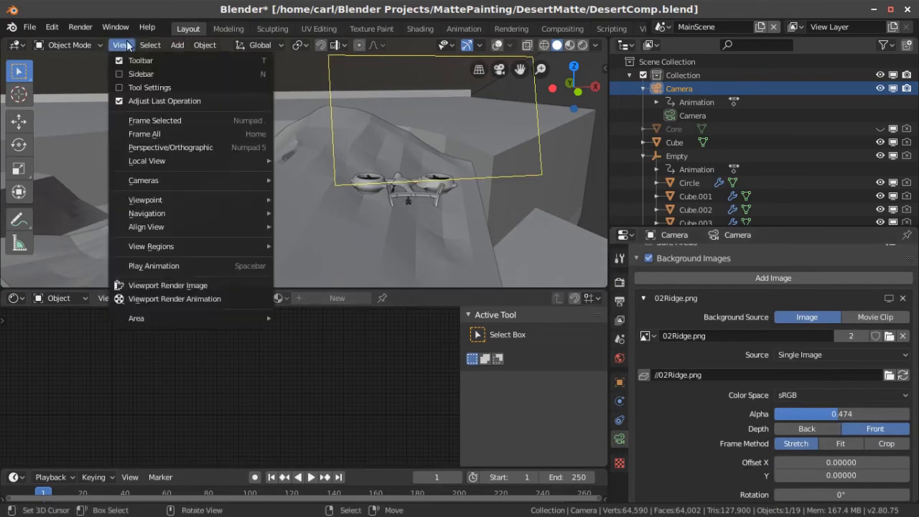
mouse_move(123, 45)
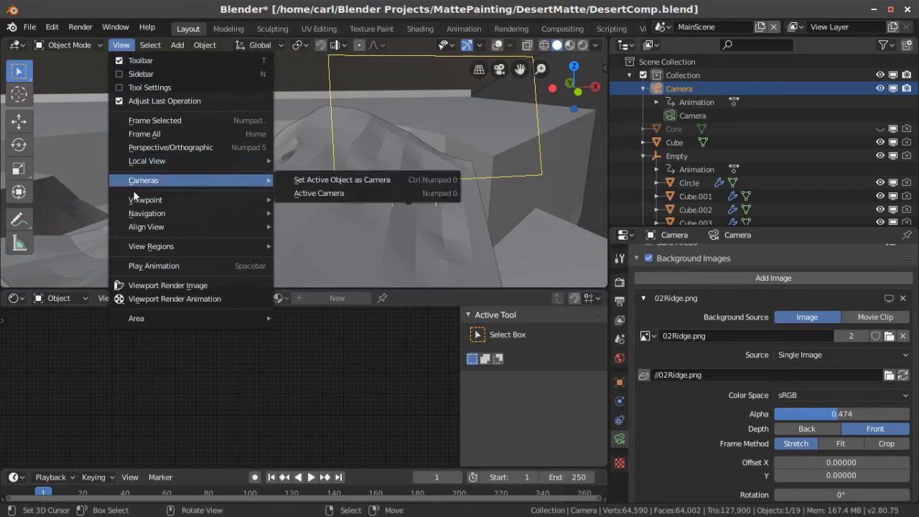
mouse_move(139, 186)
left_click(300, 194)
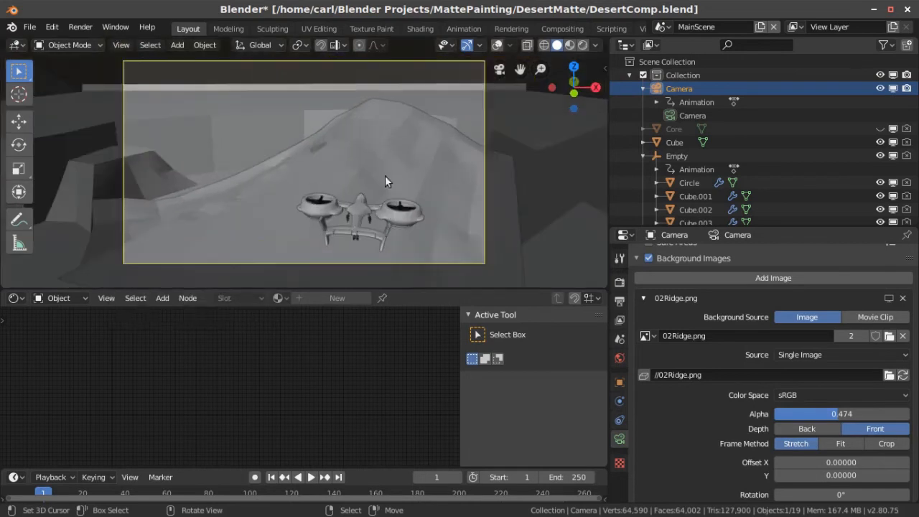
Step: Select the mountain ridge mesh and turn on the viewport overlays in Object Mode
left_click(407, 125)
key("Tab")
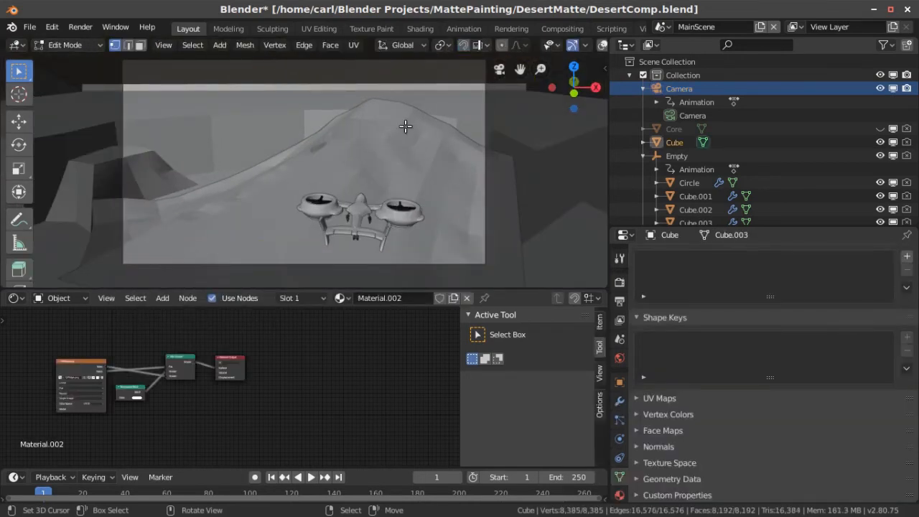
key("Tab")
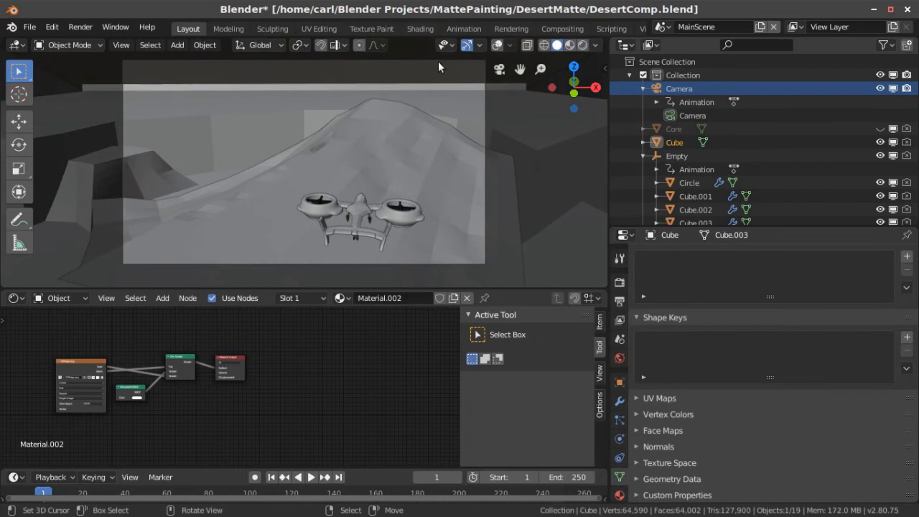
left_click(496, 44)
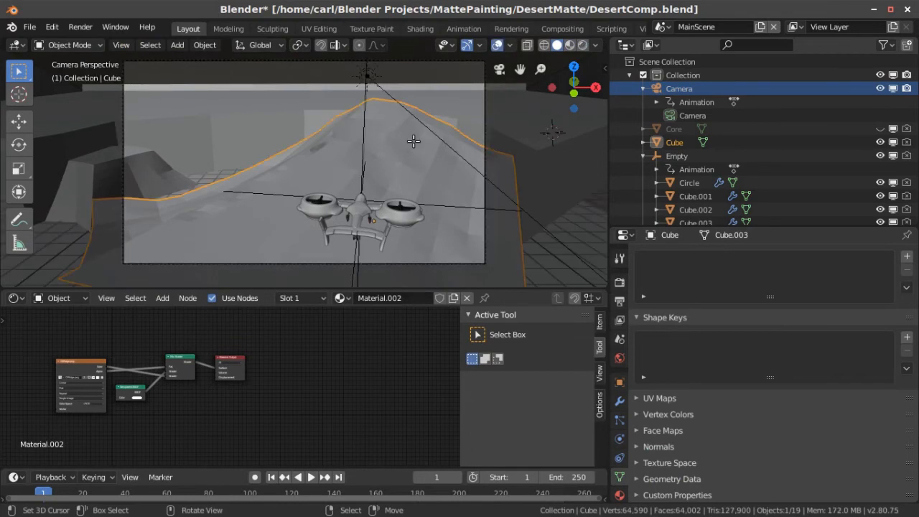
Step: Inspect the ridge mesh and the mesh editing commands in Edit Mode, and return to Object Mode
key("Tab")
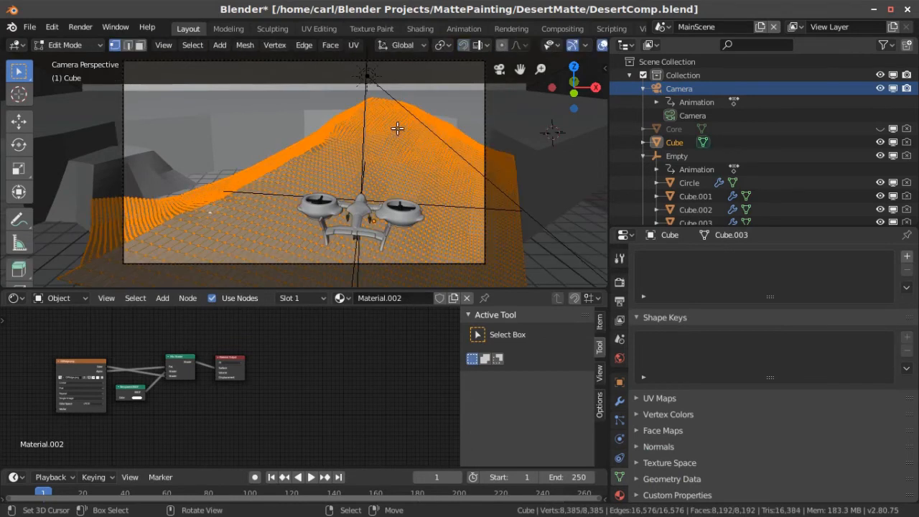
left_click(305, 46)
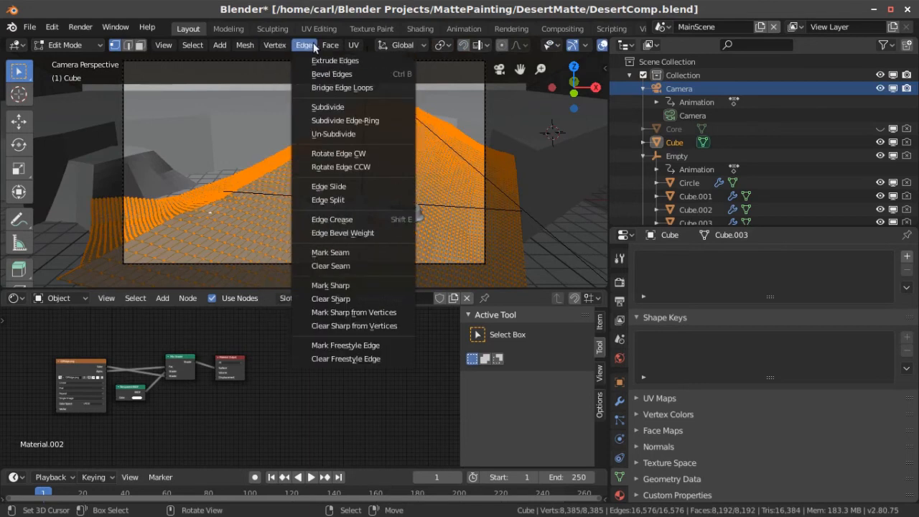
mouse_move(346, 46)
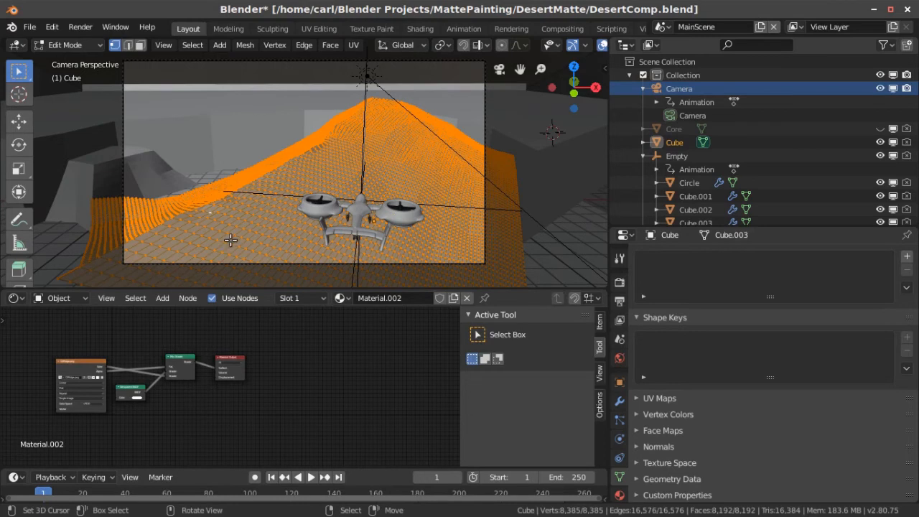
key("Tab")
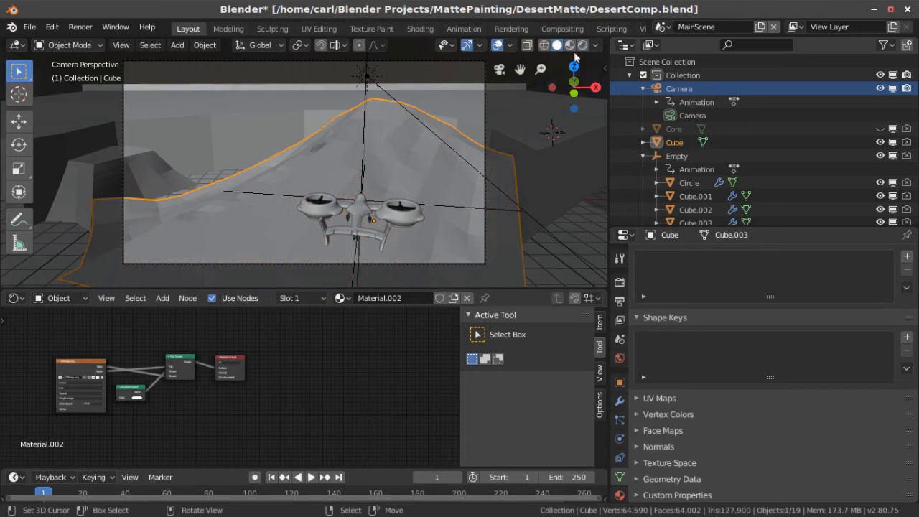
Step: Display the scene in rendered shading, view the projected textures from outside the camera, and return to the active camera view
key("shift+z")
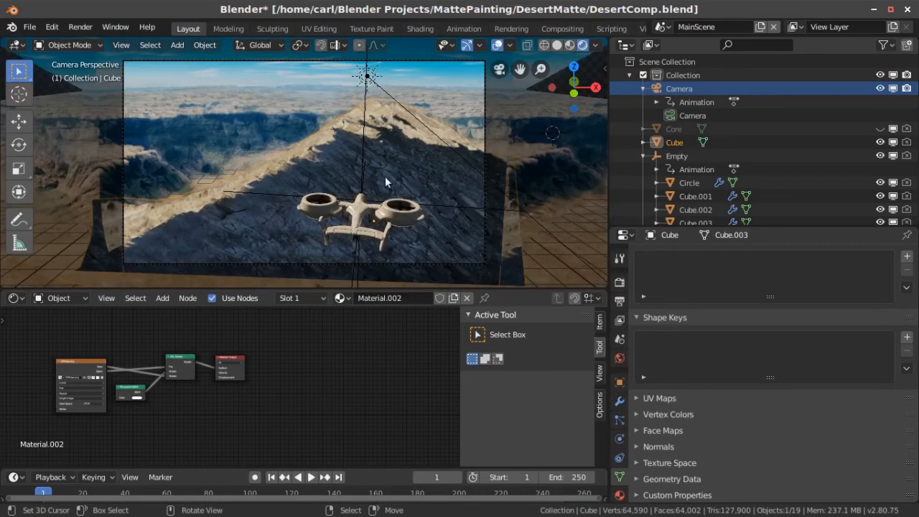
middle_click_drag(329, 142, 263, 156)
left_click(121, 44)
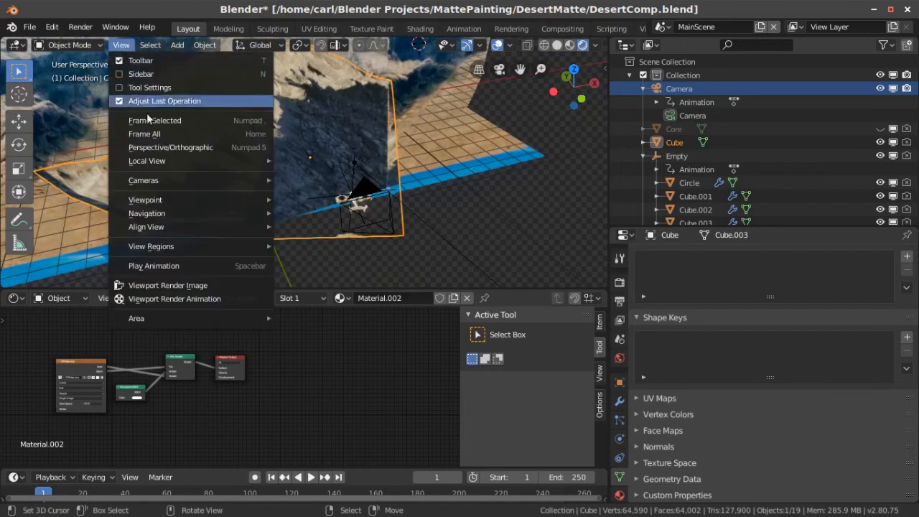
mouse_move(144, 180)
left_click(314, 184)
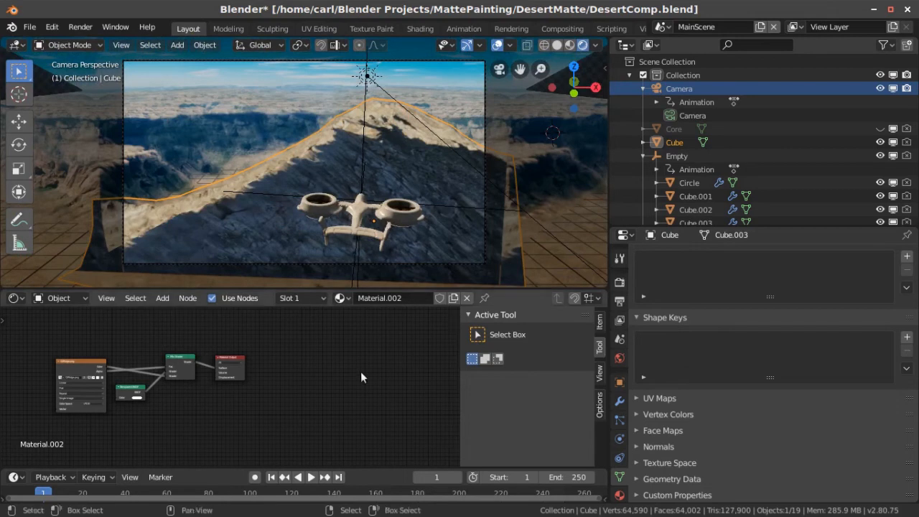
Step: Play the animation through the camera, stop it at frame 55 and inspect the aircraft up close
left_click(310, 478)
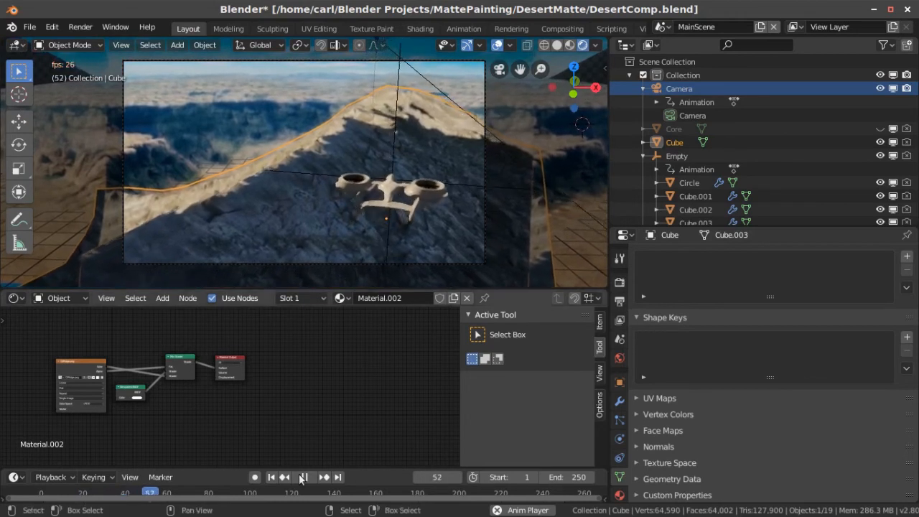
key("space")
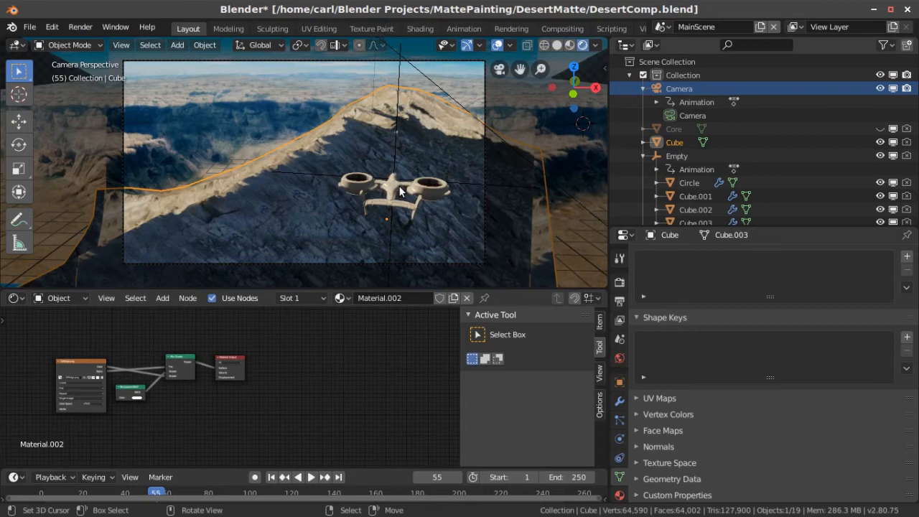
scroll(399, 190, "up", 3)
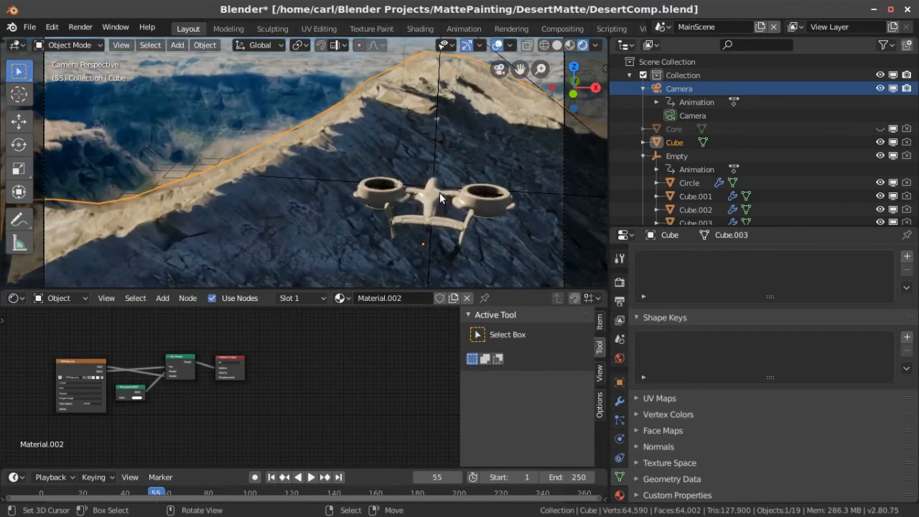
scroll(439, 192, "up", 1)
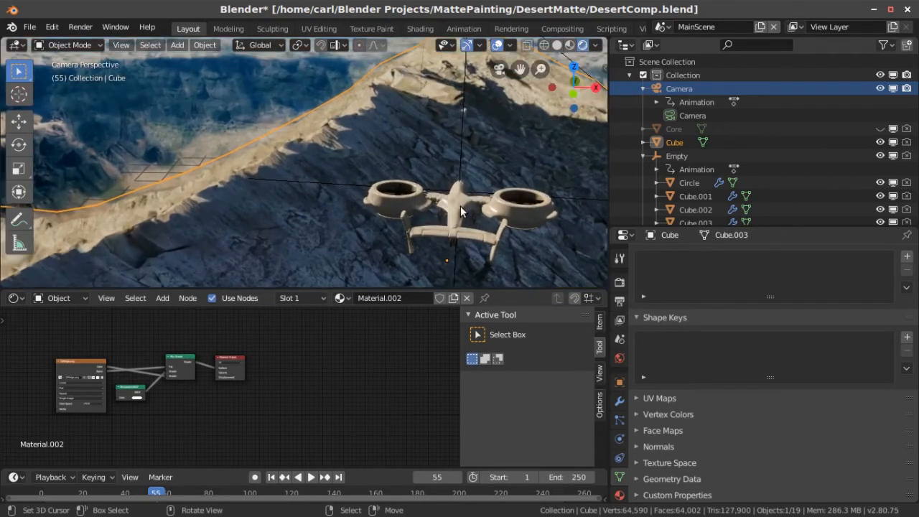
scroll(461, 210, "down", 2)
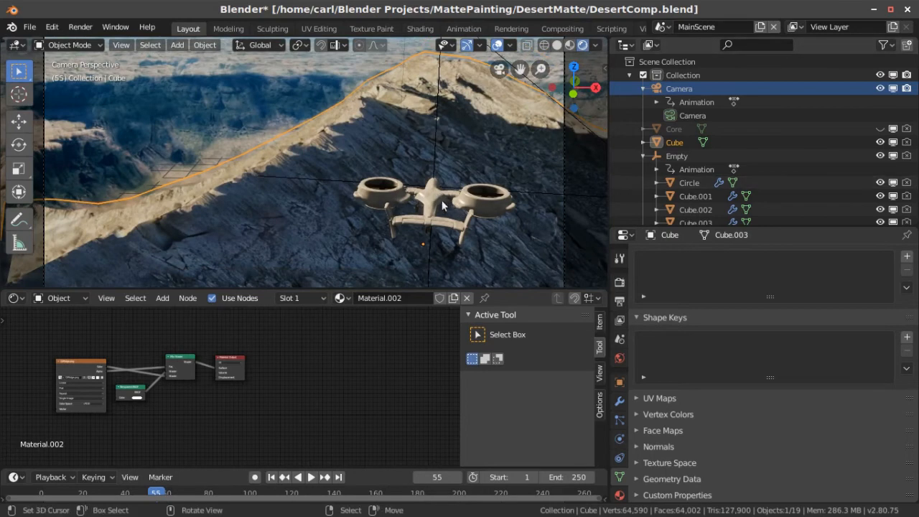
Step: Select the aircraft body and examine the Principled BSDF nodes of its material in the shader editor
left_click(437, 205)
scroll(375, 346, "up", 2)
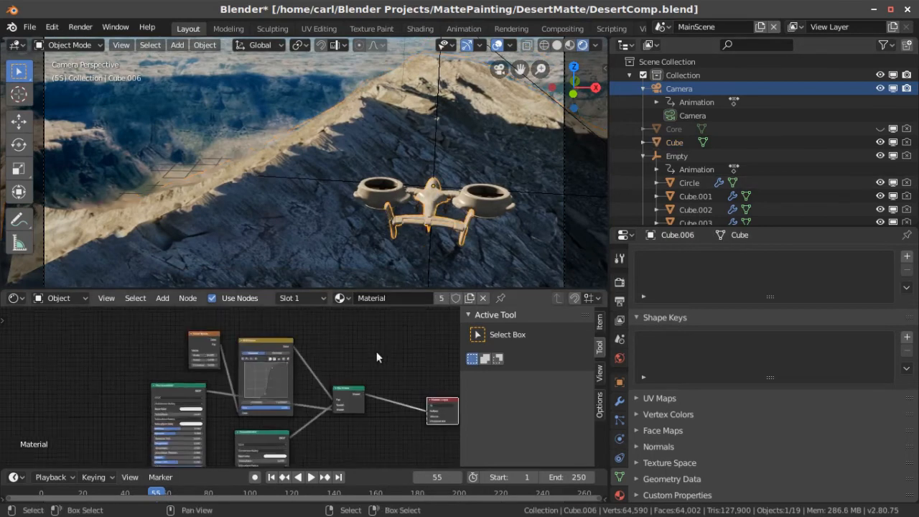
scroll(337, 345, "up", 2)
middle_click_drag(318, 363, 360, 467)
scroll(265, 429, "up", 3)
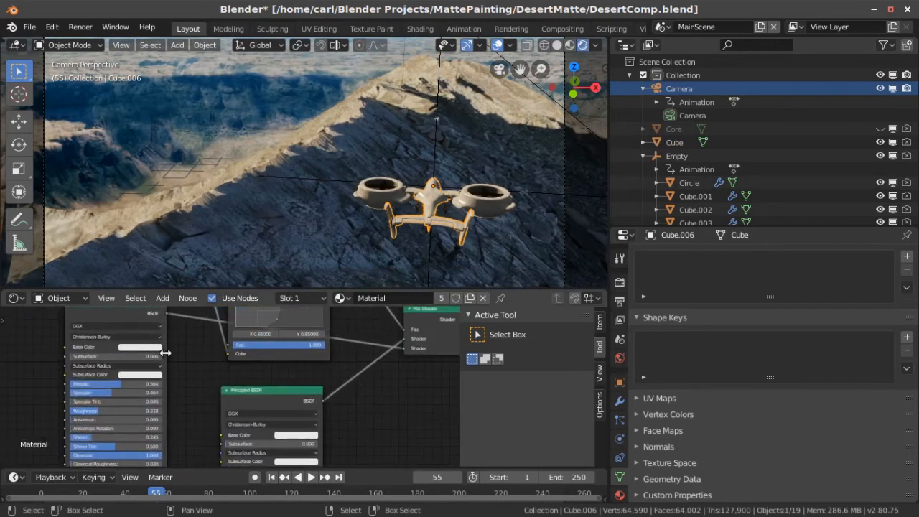
scroll(169, 354, "up", 3)
middle_click_drag(172, 356, 189, 372)
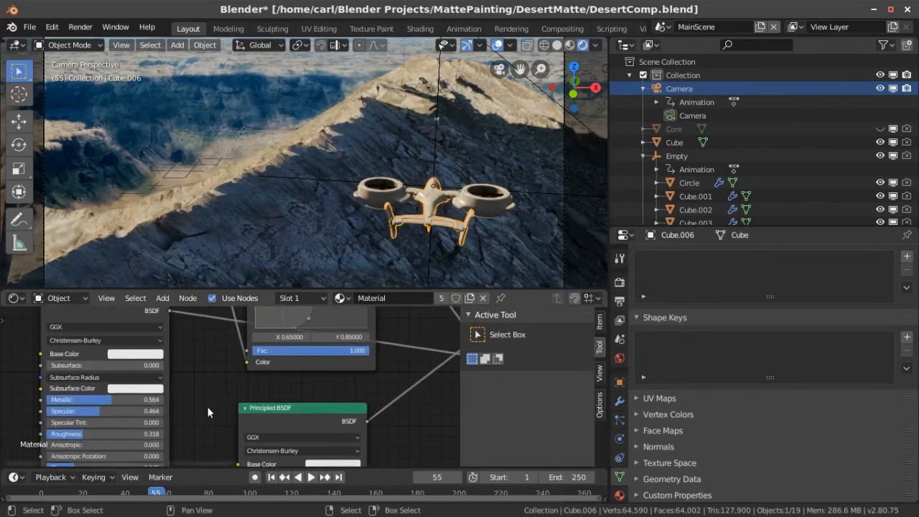
Step: Examine how the noise texture, RGB Curves and two Principled BSDF nodes feed the Mix Shader in the aircraft material
middle_click_drag(428, 421, 371, 367)
scroll(384, 382, "down", 4)
middle_click_drag(290, 434, 288, 425)
scroll(349, 393, "up", 3)
middle_click_drag(349, 393, 334, 460)
middle_click_drag(325, 358, 303, 463)
scroll(344, 361, "down", 6)
middle_click_drag(346, 361, 312, 323)
scroll(328, 346, "up", 7)
scroll(422, 354, "down", 3)
scroll(390, 176, "up", 4)
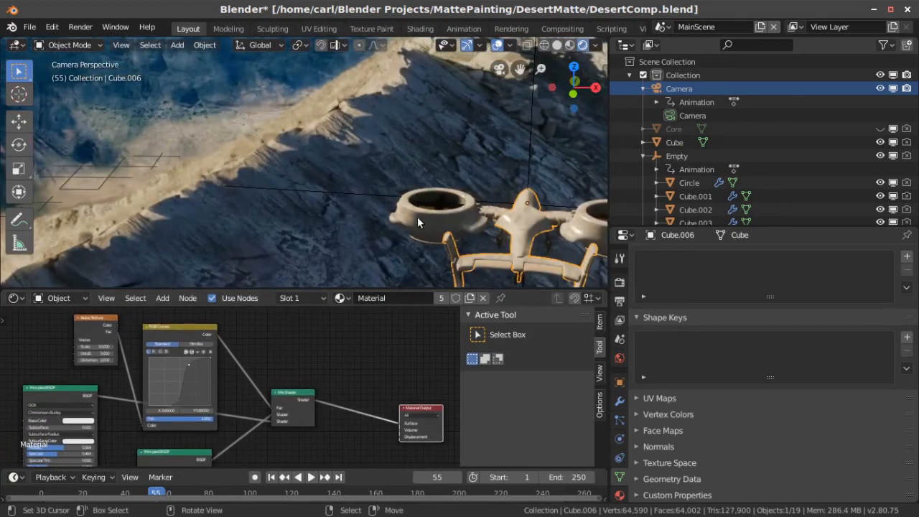
scroll(156, 423, "down", 2)
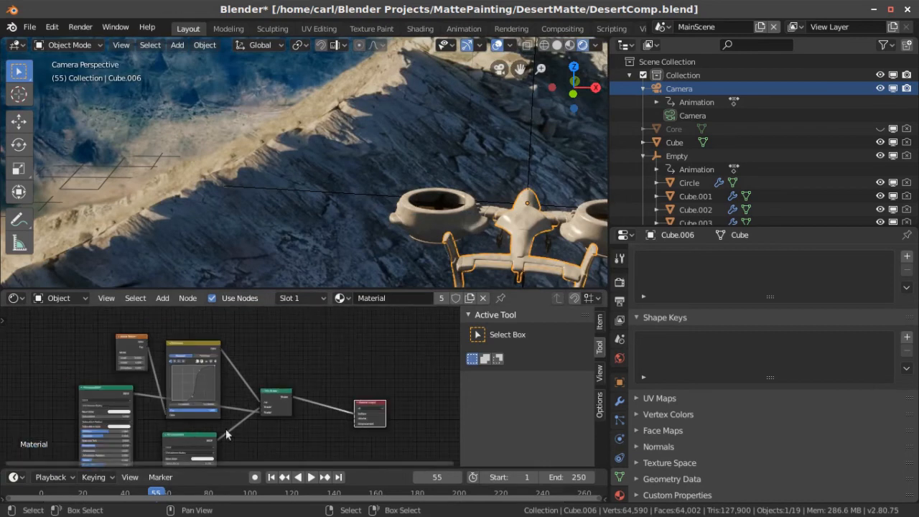
middle_click_drag(307, 428, 334, 380)
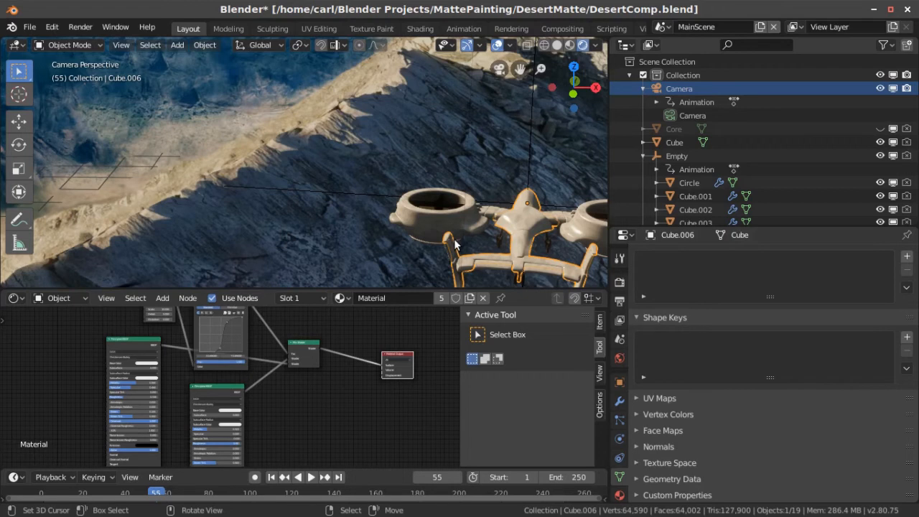
Step: Bring up the scene's Eevee render settings for Ambient Occlusion and Bloom, and hide the 3D viewport overlays
middle_click_drag(453, 245, 459, 217)
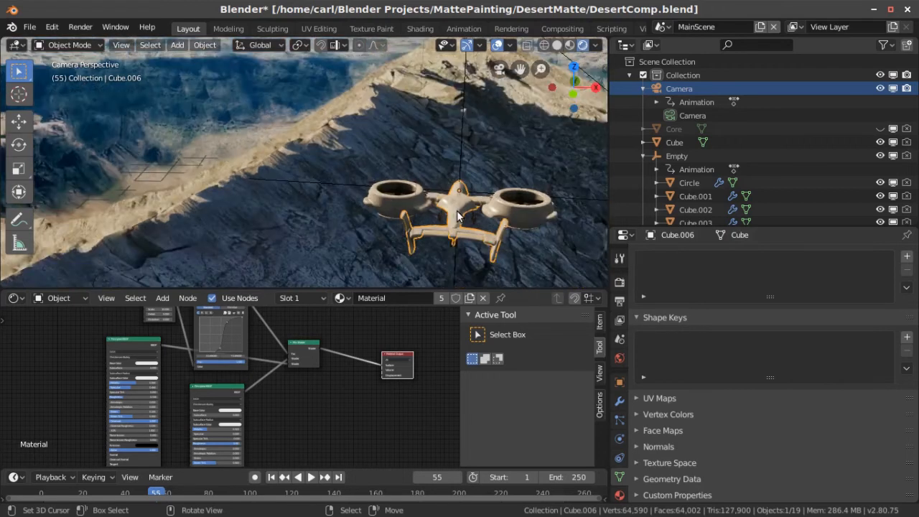
scroll(457, 216, "down", 2)
scroll(457, 216, "down", 1)
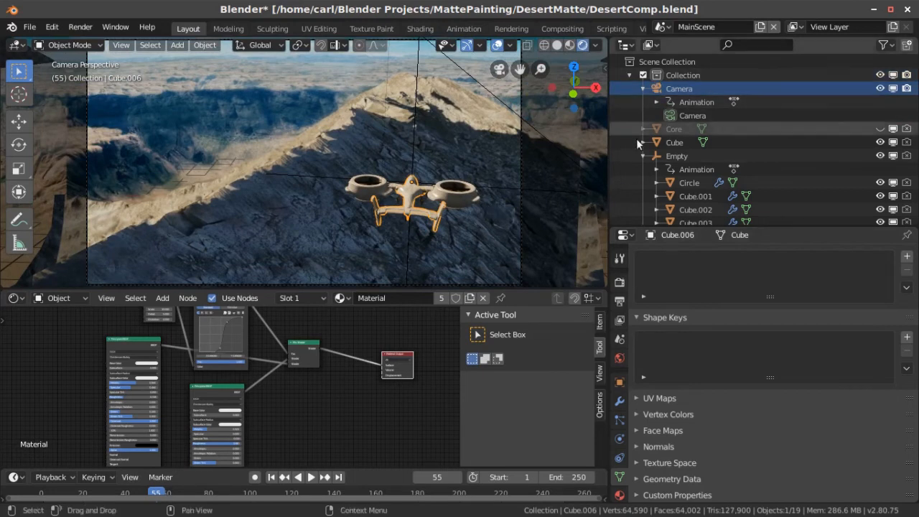
left_click(620, 282)
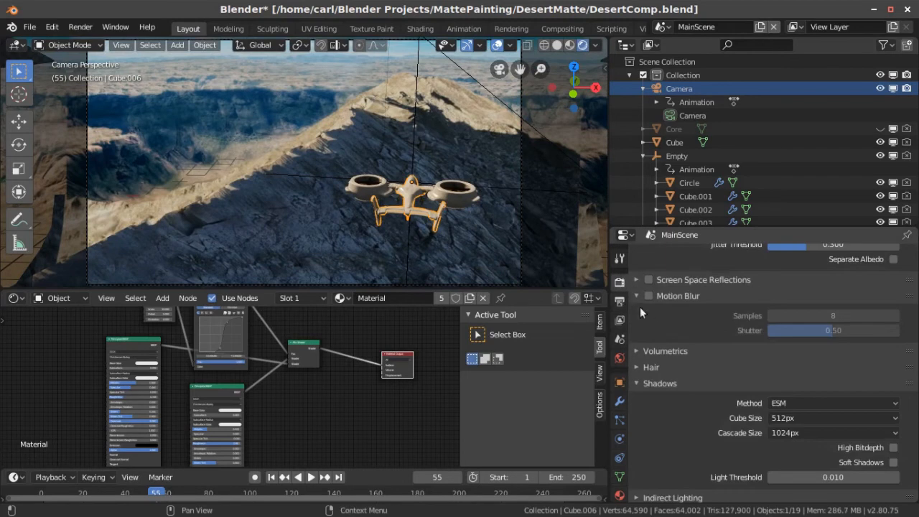
scroll(670, 323, "up", 5)
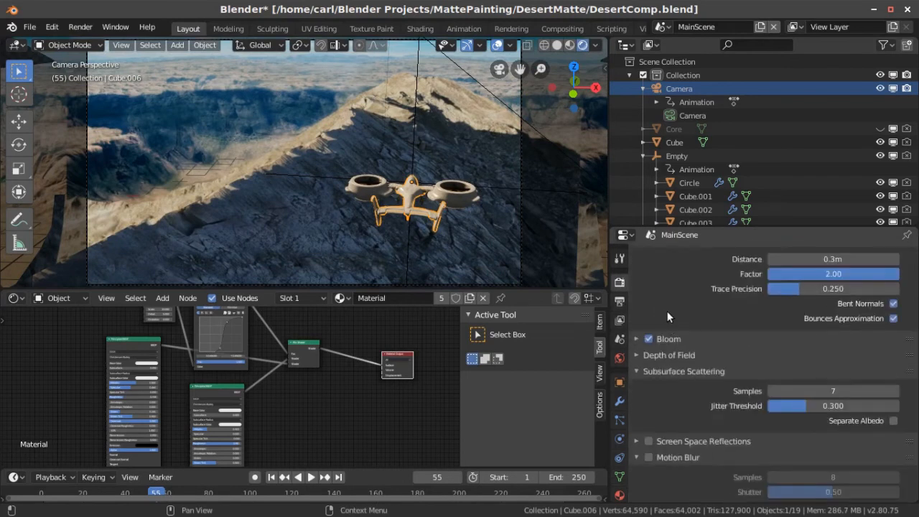
scroll(661, 337, "up", 1)
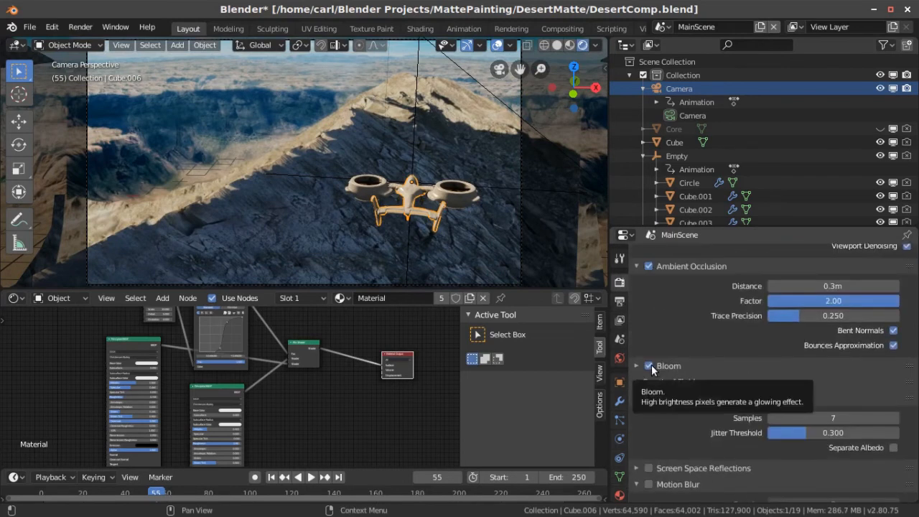
left_click(497, 45)
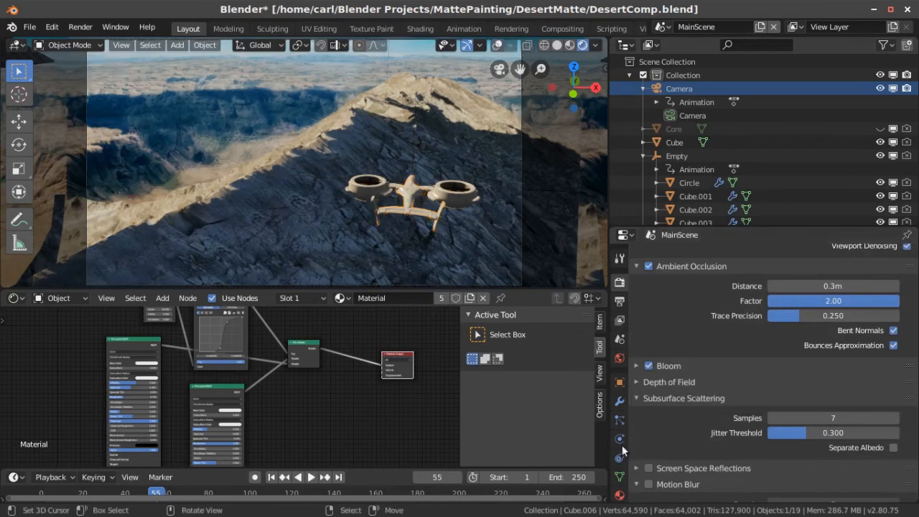
scroll(427, 203, "up", 1)
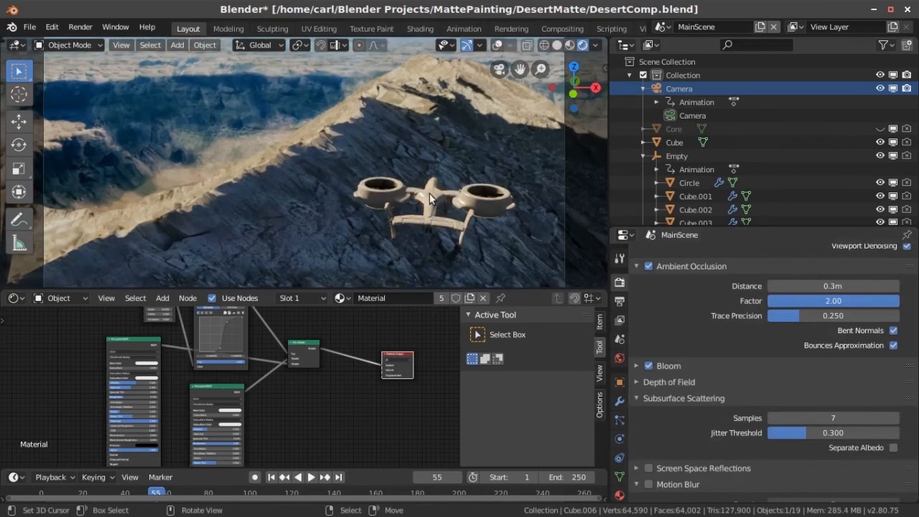
Step: Switch Bloom off and on again to compare its effect on the aircraft and the ridge
left_click(647, 366)
left_click(647, 366)
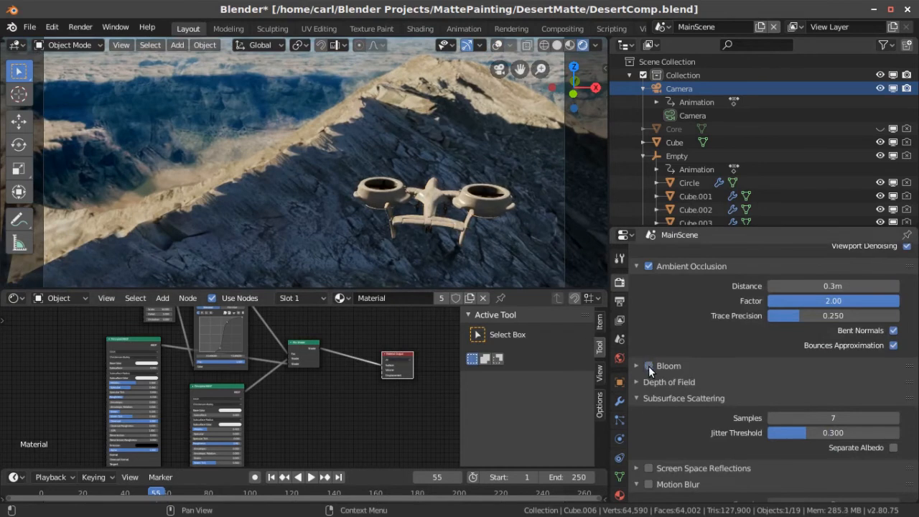
left_click(648, 366)
left_click(649, 365)
left_click(648, 365)
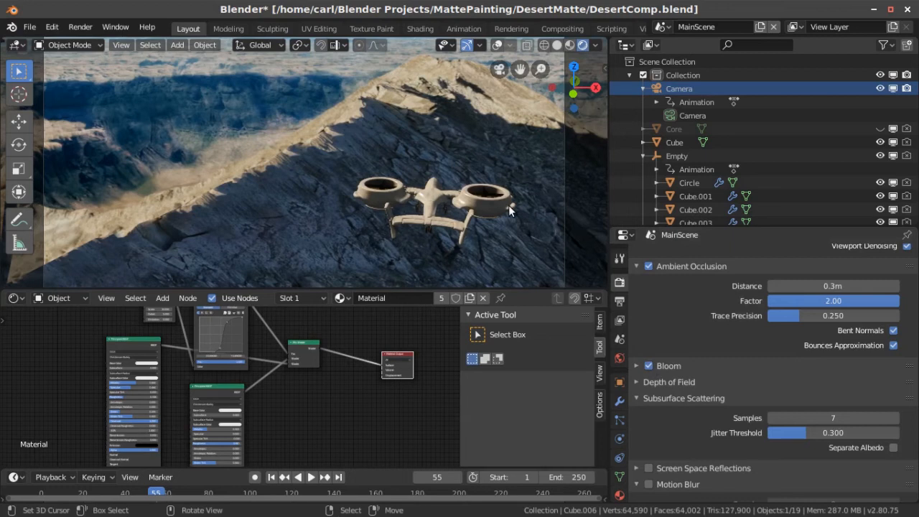
Step: Toggle Ambient Occlusion to compare the aircraft's contact shading up close, and leave it enabled
left_click(648, 266)
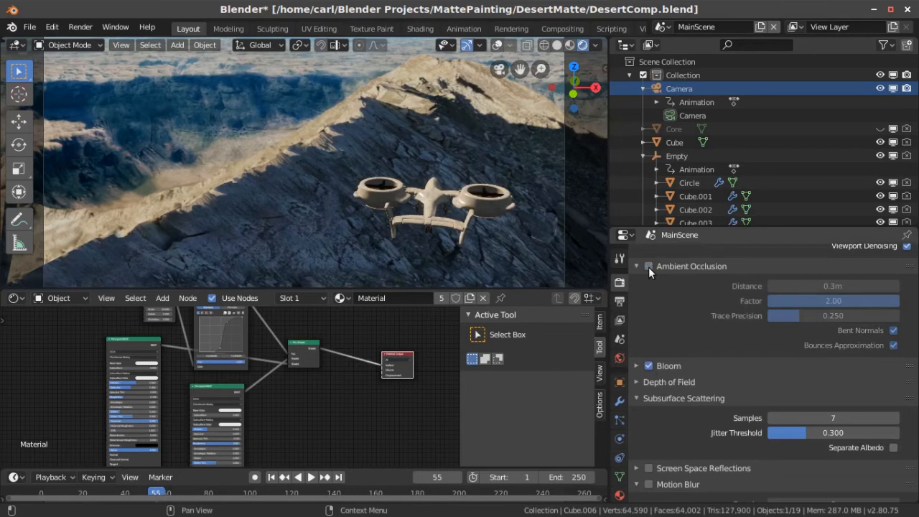
left_click(648, 266)
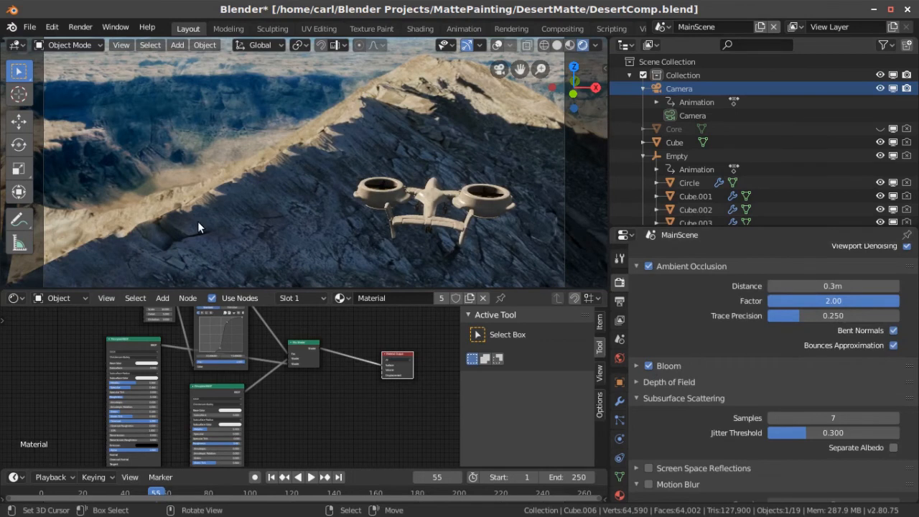
left_click(648, 366)
key("KP_0")
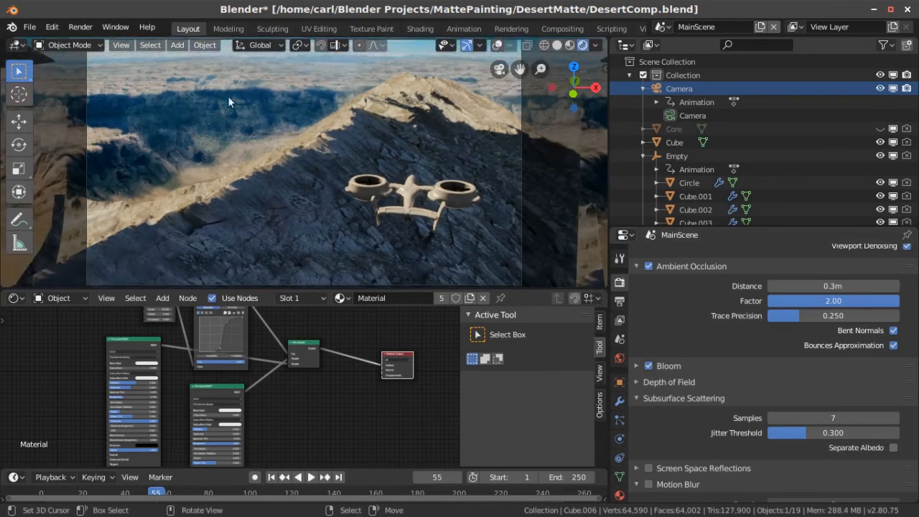
scroll(306, 160, "up", 4)
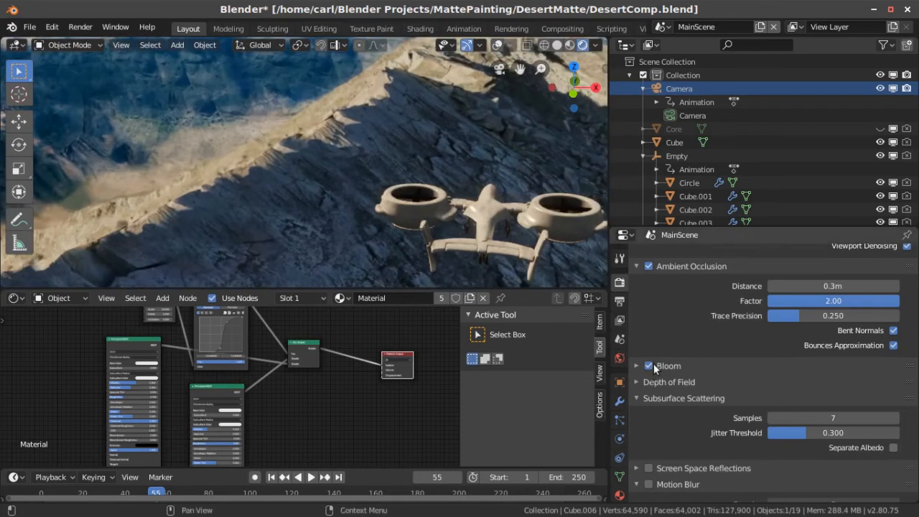
left_click(648, 267)
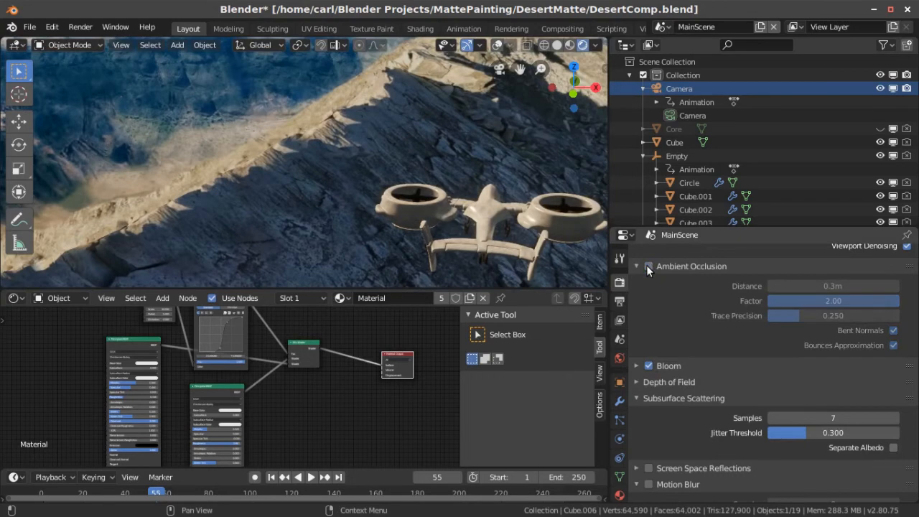
left_click(649, 266)
left_click(648, 266)
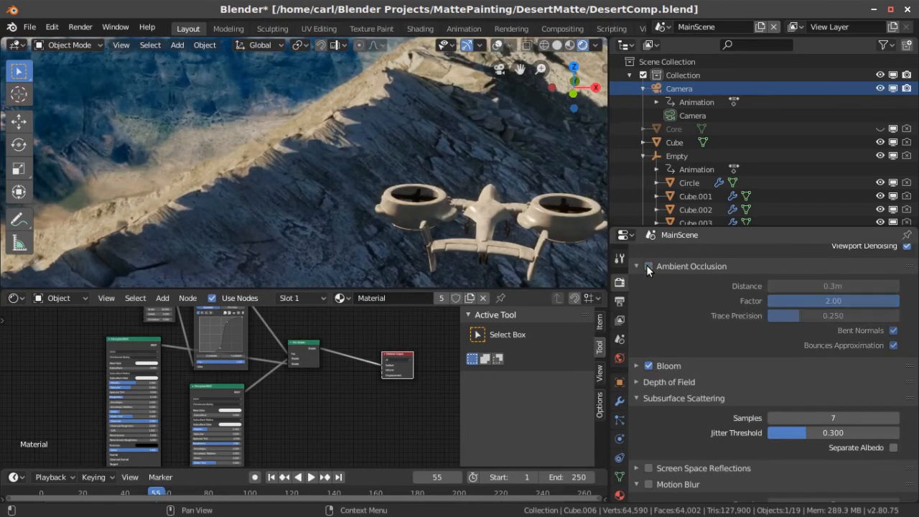
key("ctrl+z")
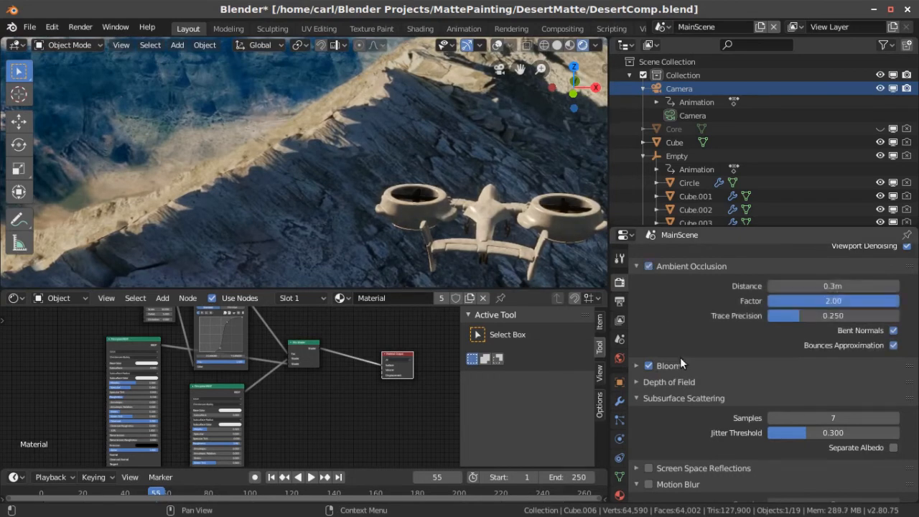
Step: Review the Eevee render and viewport sampling settings, and inspect the aircraft against the projected ridge up close and in the full frame
scroll(639, 301, "up", 3)
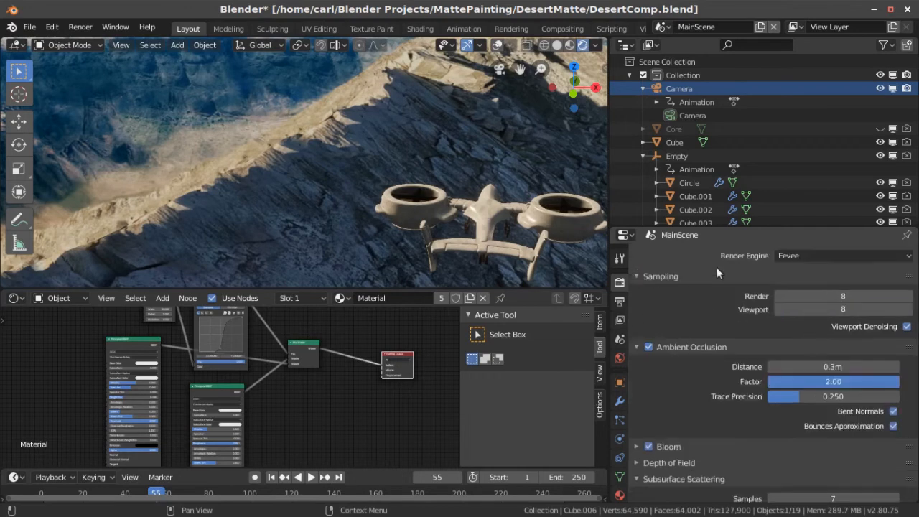
scroll(402, 197, "down", 2)
scroll(402, 196, "down", 3)
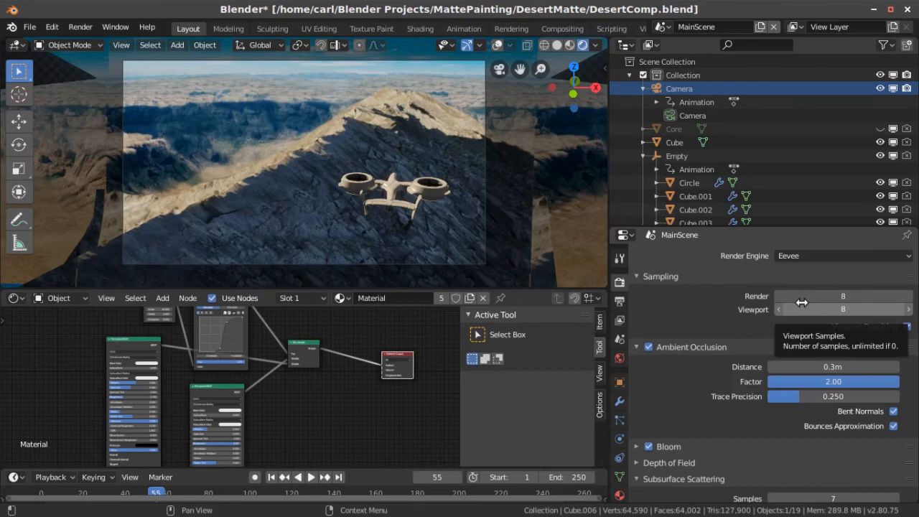
scroll(438, 227, "up", 3)
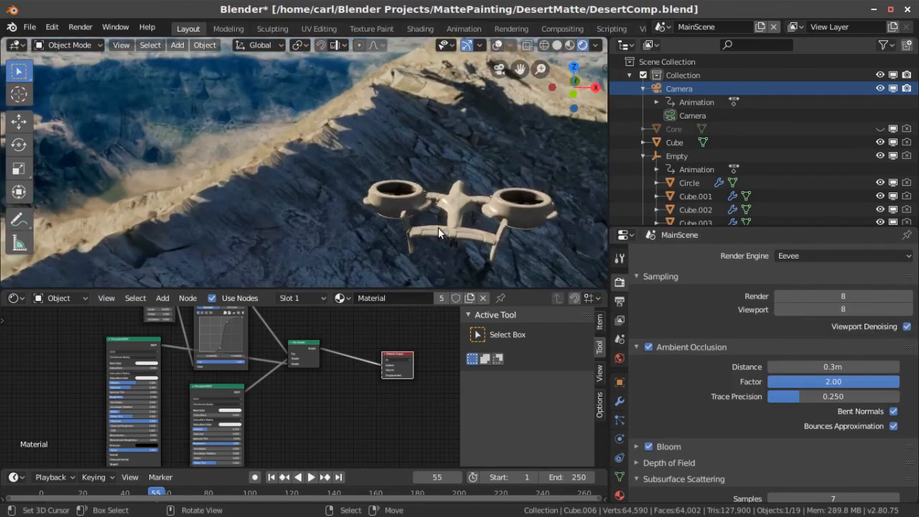
scroll(452, 212, "up", 2)
scroll(488, 226, "down", 2)
scroll(514, 217, "down", 2)
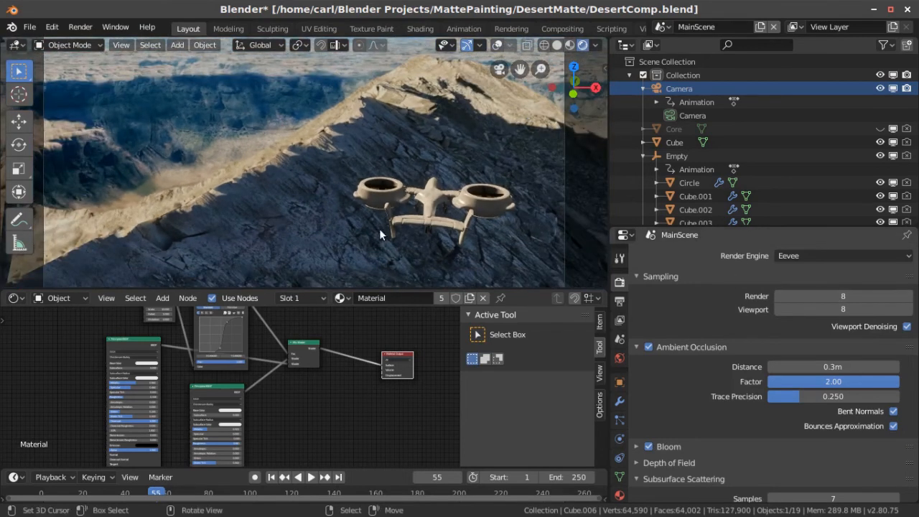
scroll(380, 233, "down", 1)
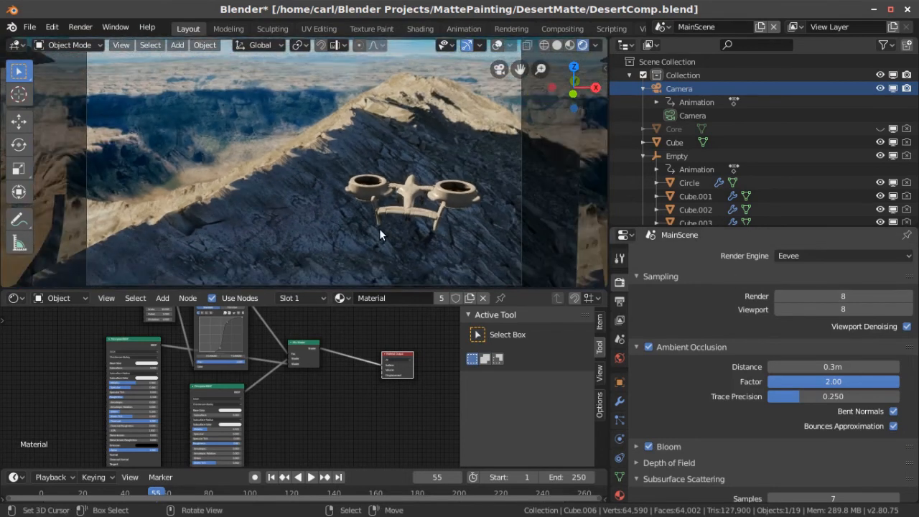
scroll(379, 233, "down", 1)
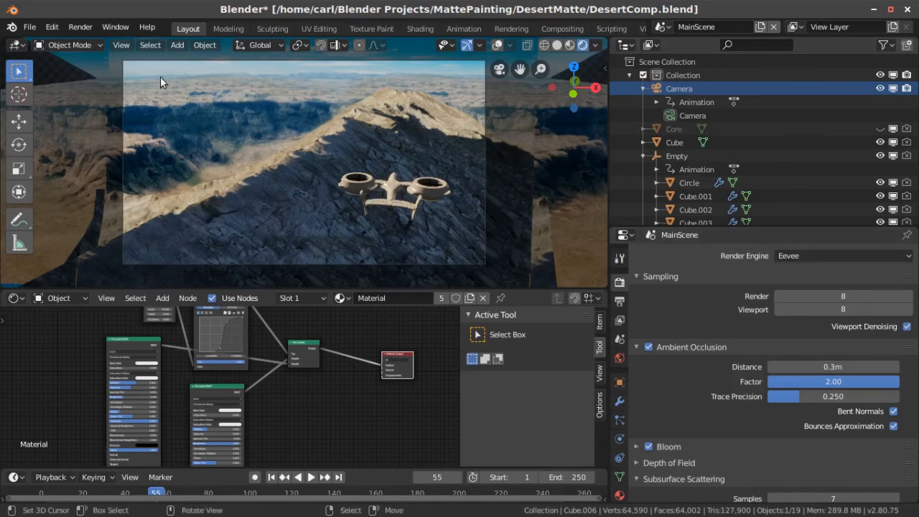
Step: Look over the render commands and review the scene's Motion Blur, Shadows and Film render settings
left_click(89, 28)
left_click(121, 46)
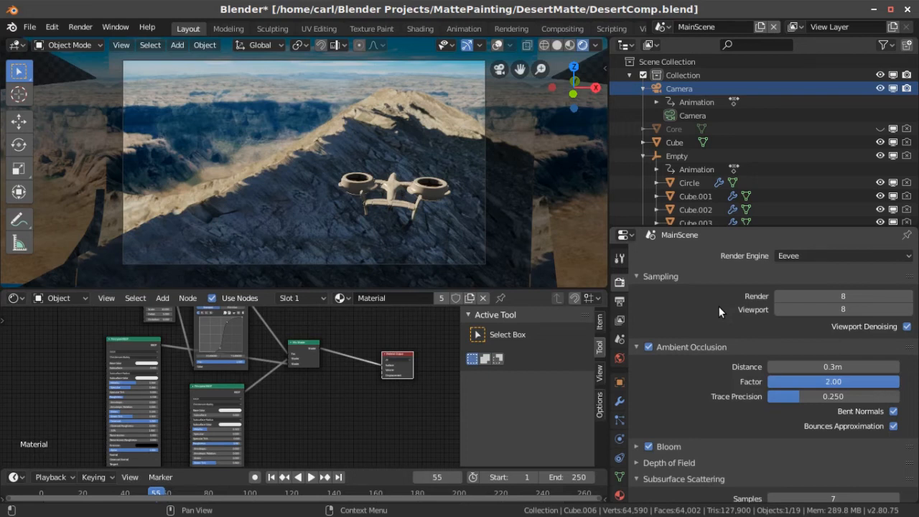
scroll(710, 375, "down", 10)
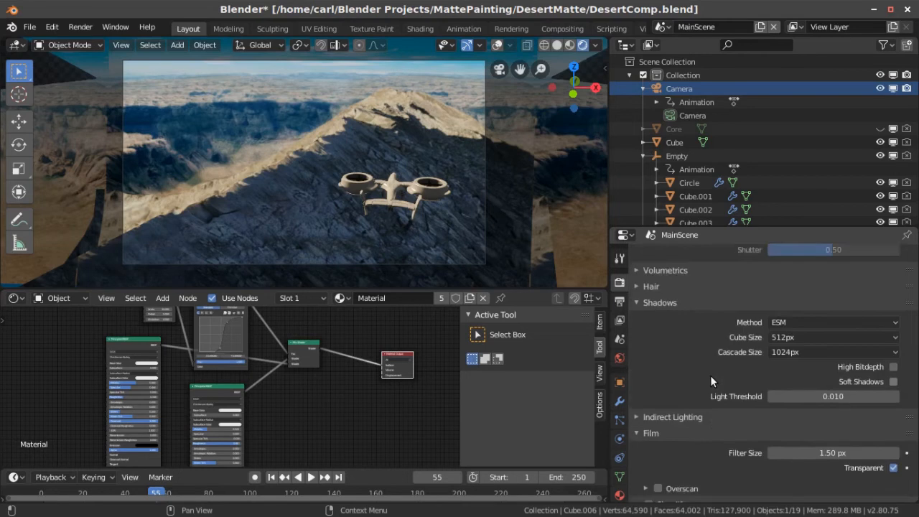
scroll(710, 381, "down", 2)
scroll(710, 375, "up", 4)
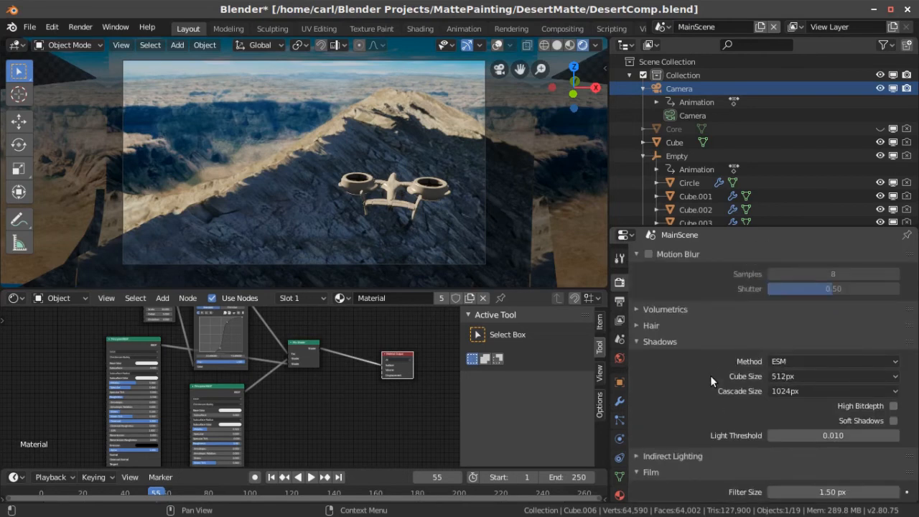
scroll(711, 402, "down", 4)
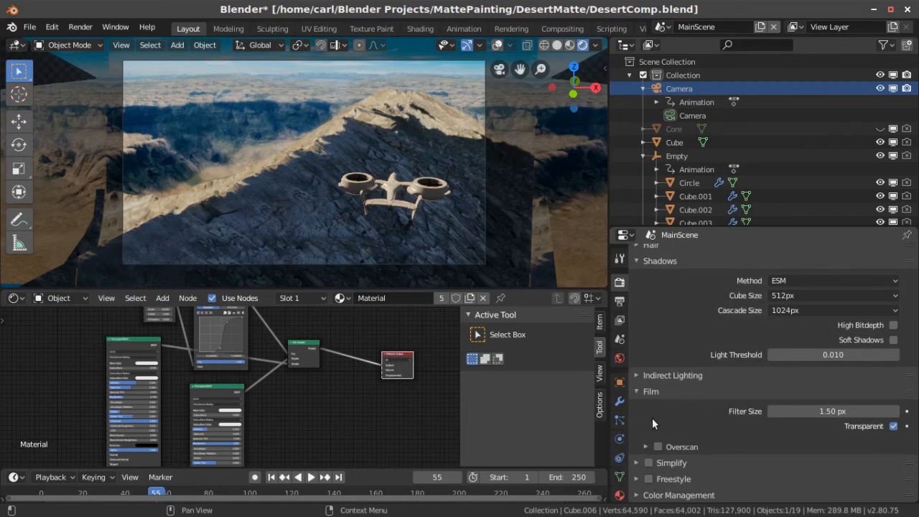
Step: Review the scene's output settings, covering dimensions, frame range, file format, and video and audio encoding
left_click(621, 259)
left_click(621, 281)
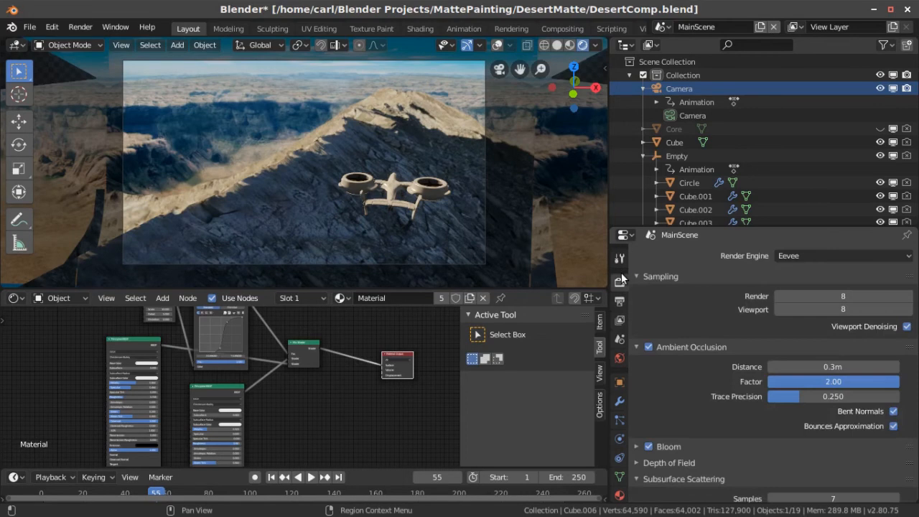
left_click(620, 300)
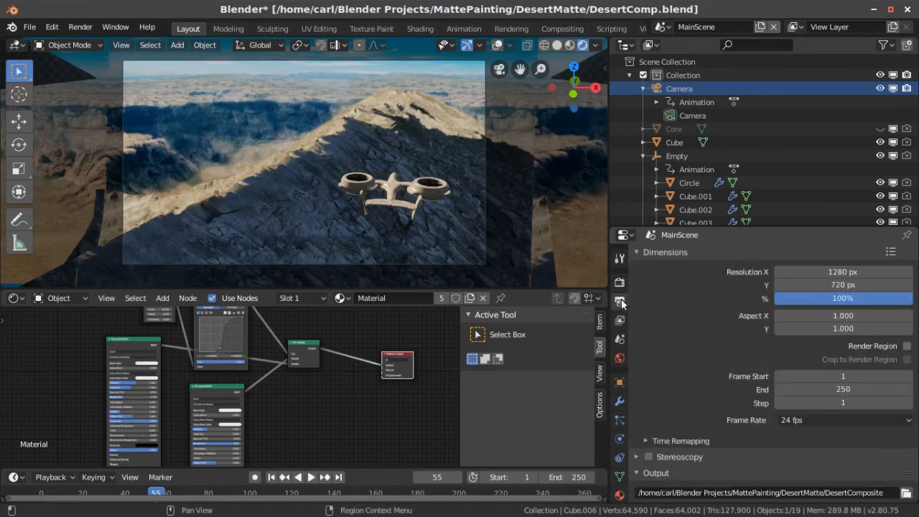
left_click(619, 282)
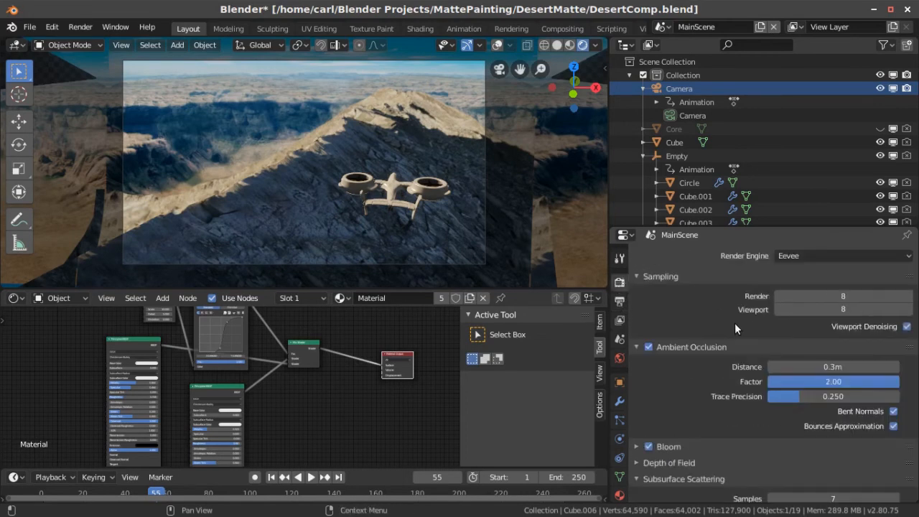
scroll(734, 323, "down", 8)
left_click(620, 300)
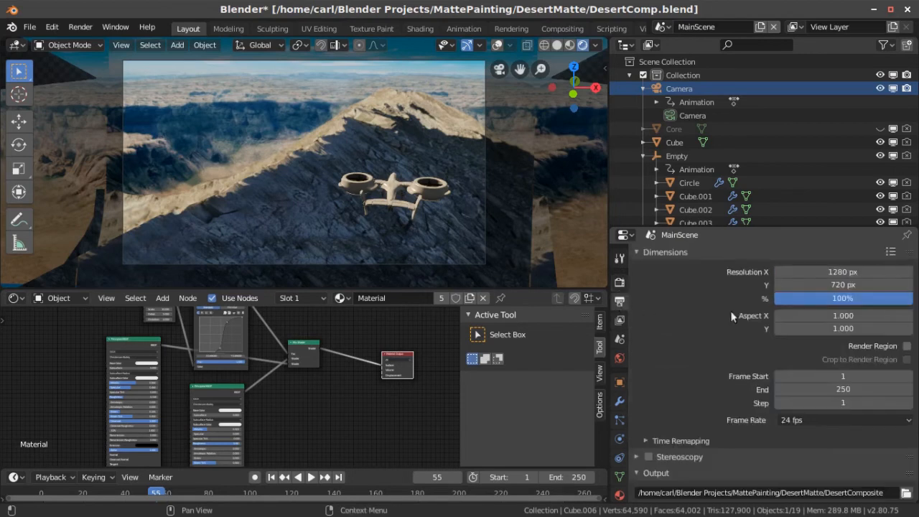
scroll(712, 387, "down", 5)
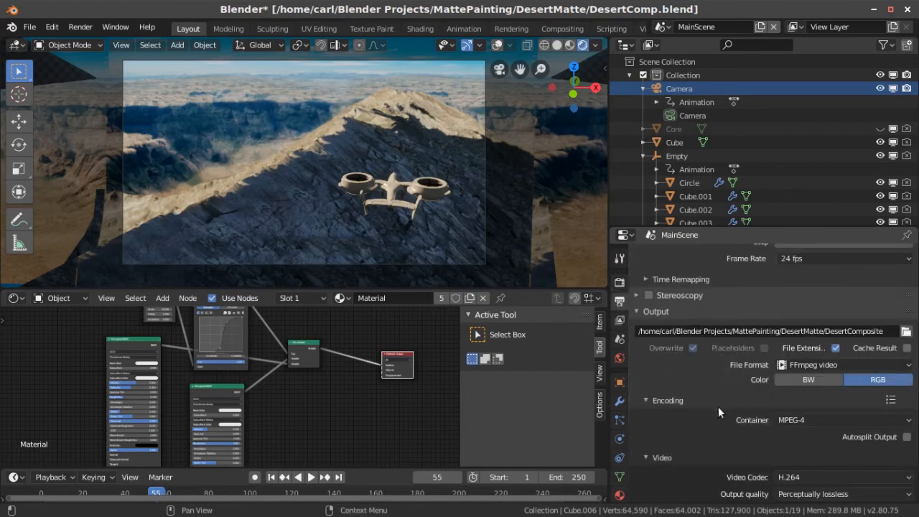
scroll(718, 407, "down", 4)
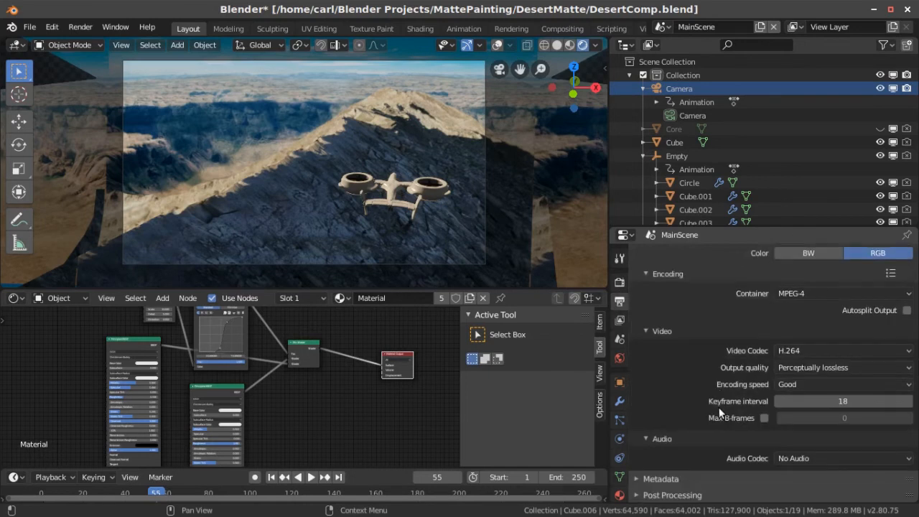
Step: Review the scene's Post Processing output options, including Compositing, Sequencer and Dither
left_click(661, 494)
scroll(685, 406, "down", 1)
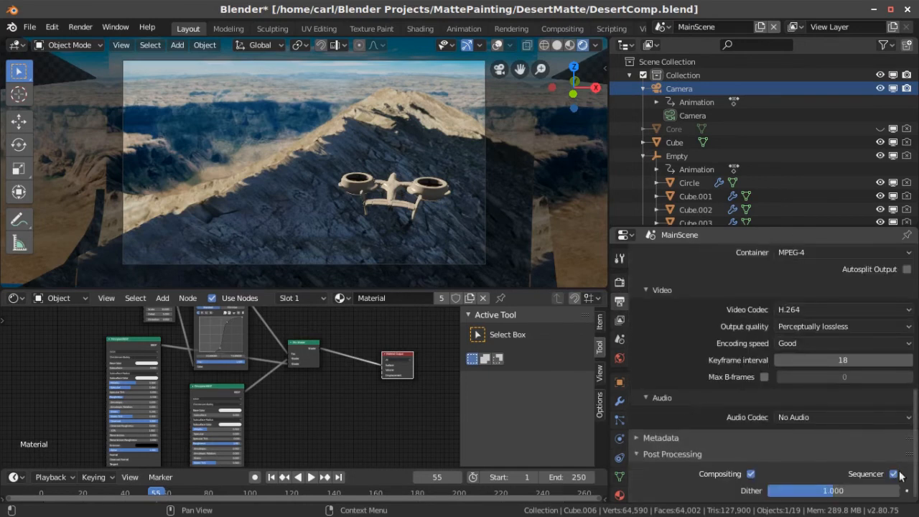
left_click(637, 455)
scroll(687, 445, "up", 10)
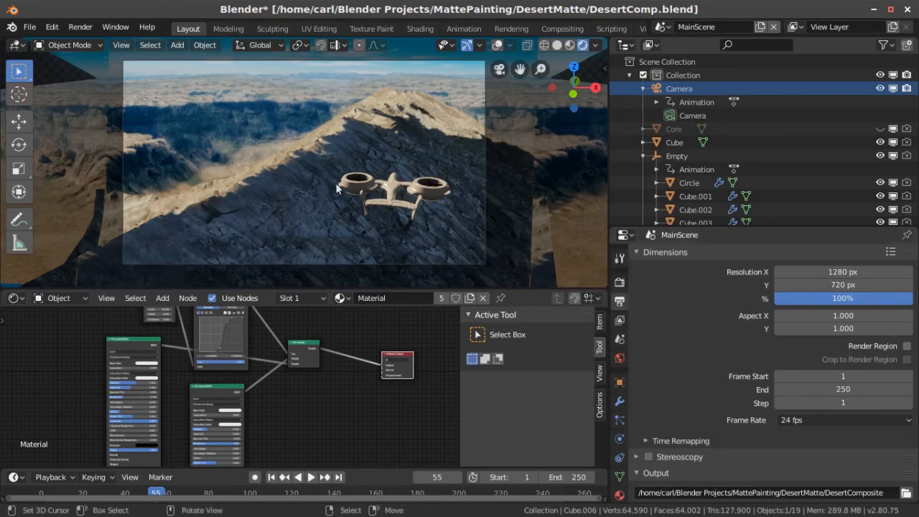
Step: Recheck MainScene's Eevee render settings, covering sampling, Ambient Occlusion, Bloom and Subsurface Scattering
left_click(618, 258)
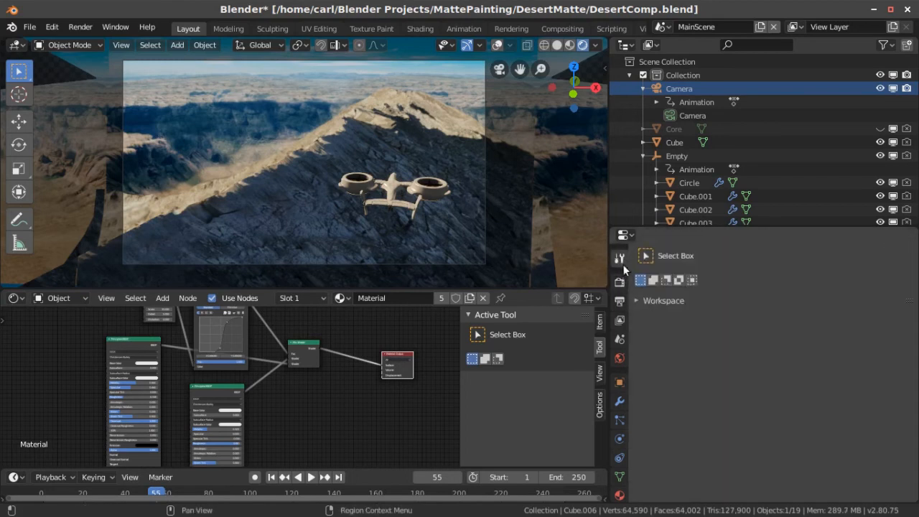
left_click(629, 282)
scroll(702, 383, "up", 6)
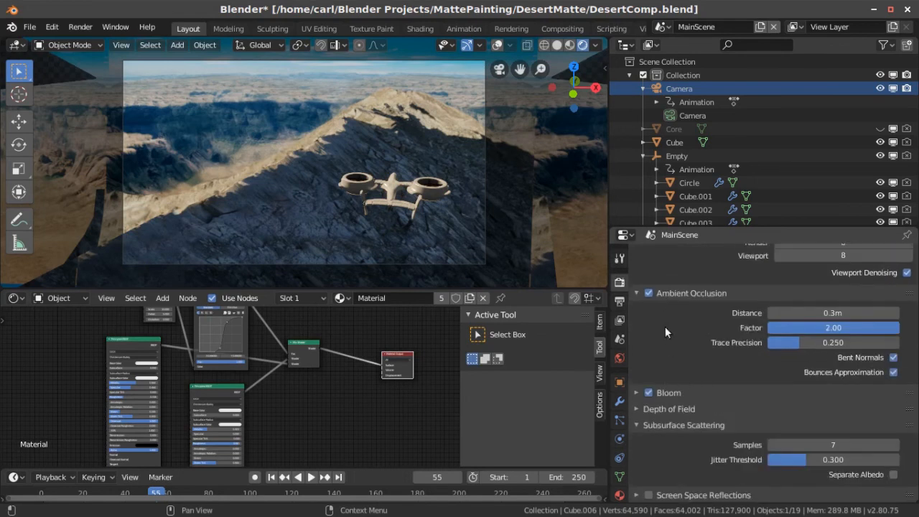
scroll(665, 330, "down", 3)
scroll(686, 352, "up", 5)
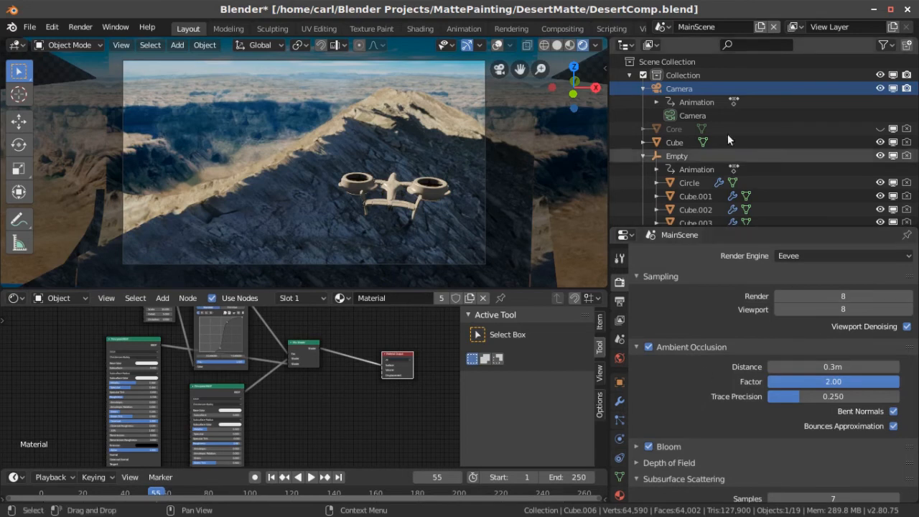
Step: Switch to the Lens Flare scene and examine which of its objects are hidden in the outliner
left_click(665, 29)
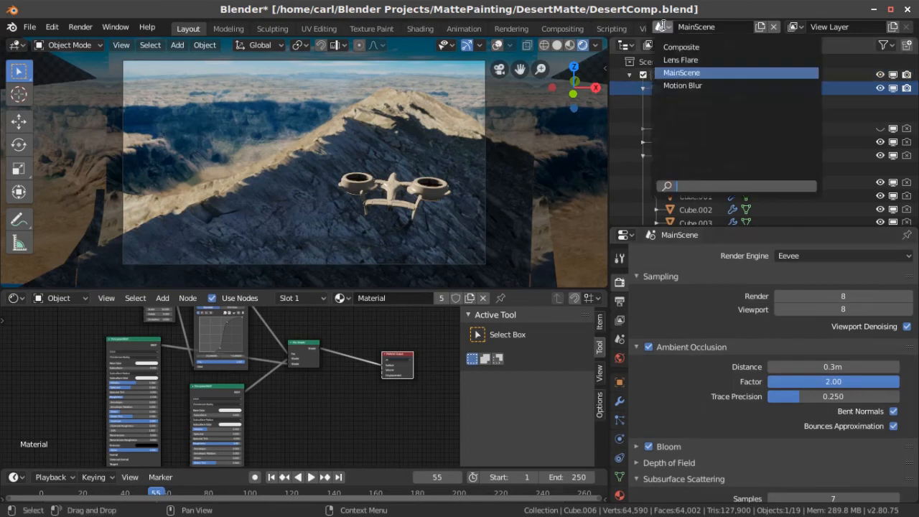
left_click(688, 62)
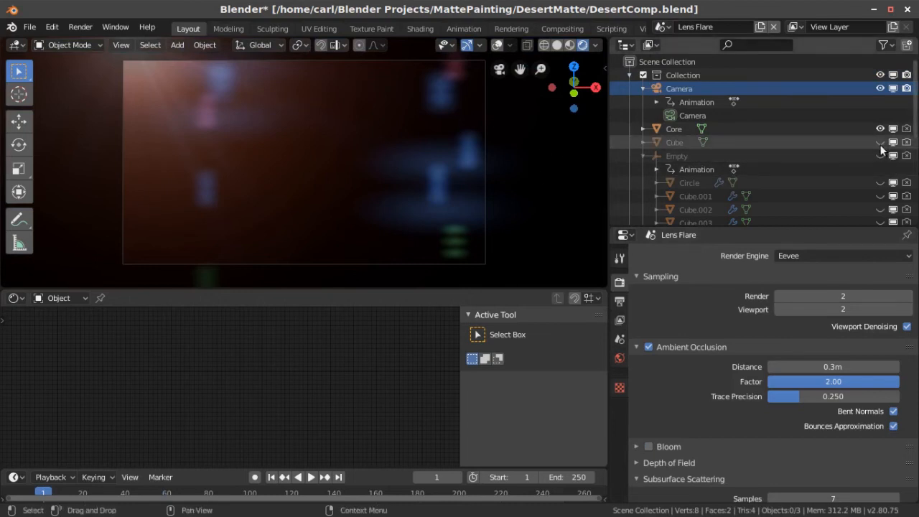
scroll(838, 187, "down", 4)
scroll(838, 191, "down", 2)
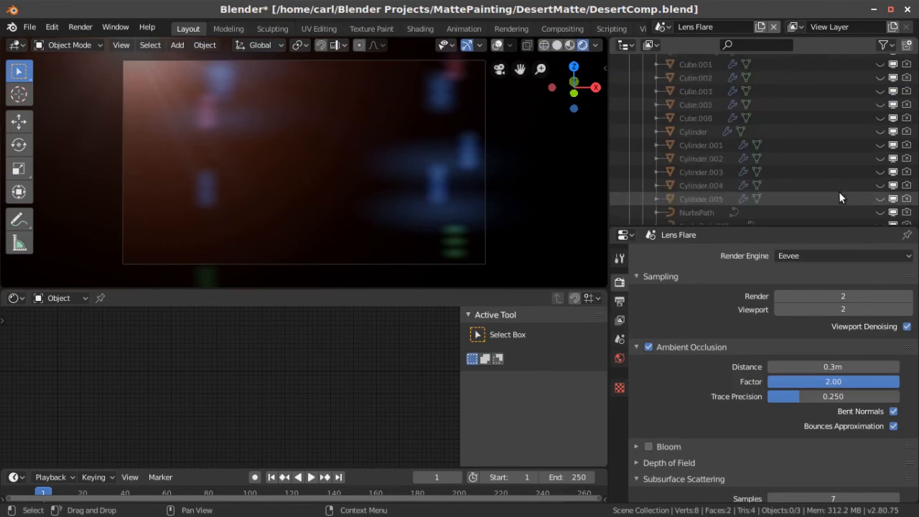
scroll(838, 192, "up", 6)
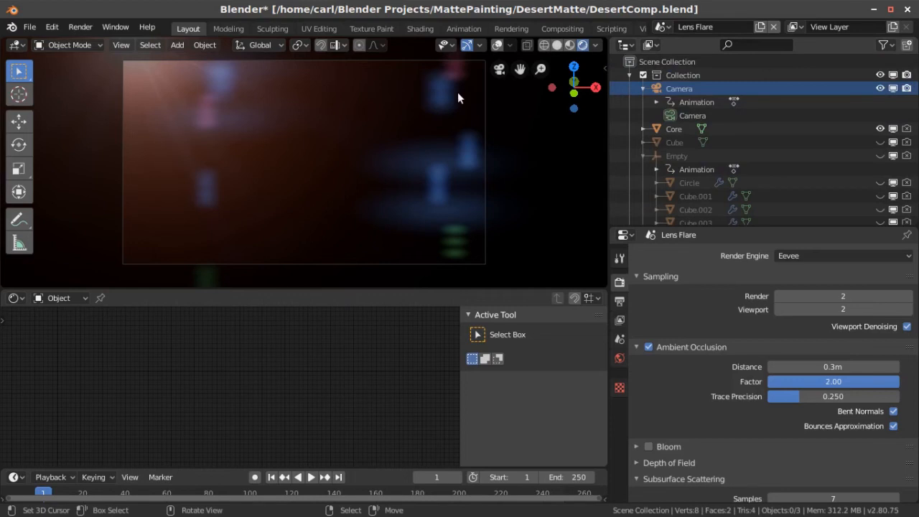
Step: Check the Lens Flare scene's Eevee render and viewport sampling values
left_click(618, 258)
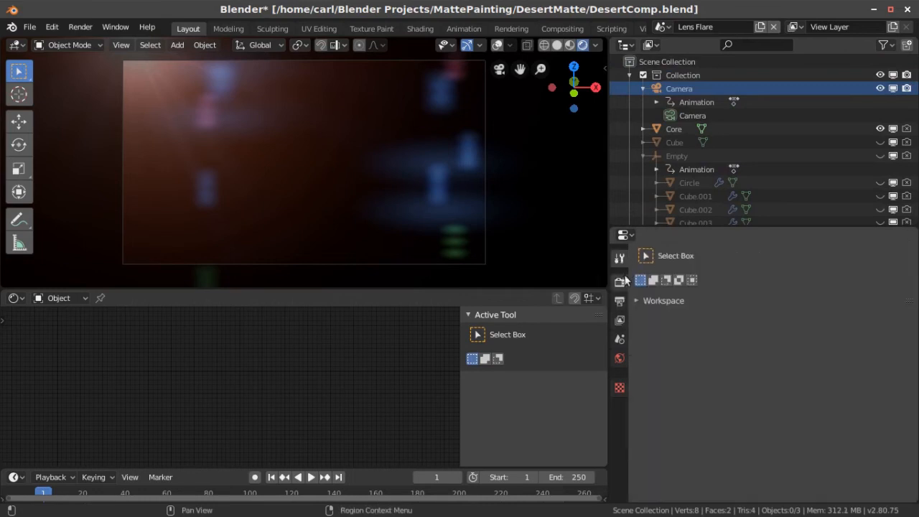
left_click(619, 283)
left_click(847, 294)
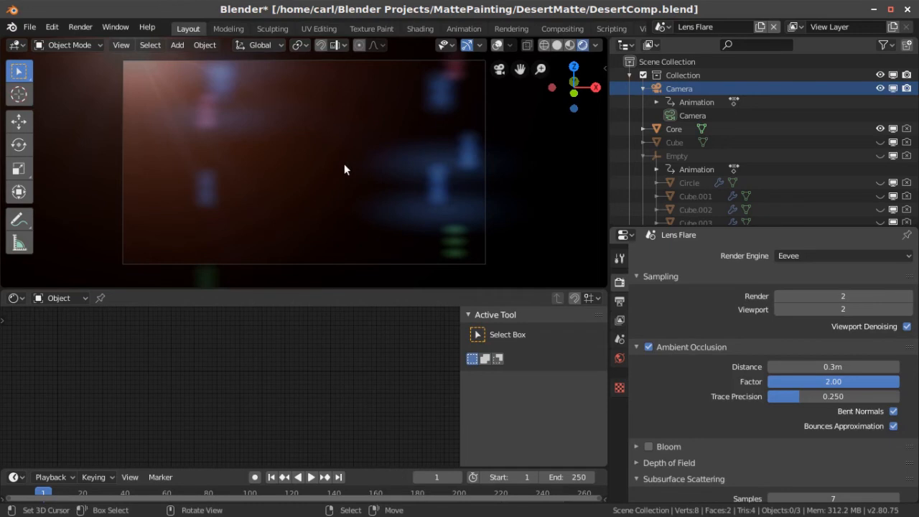
Step: Switch to the Composite scene and bring up the video editing workspace
left_click(663, 27)
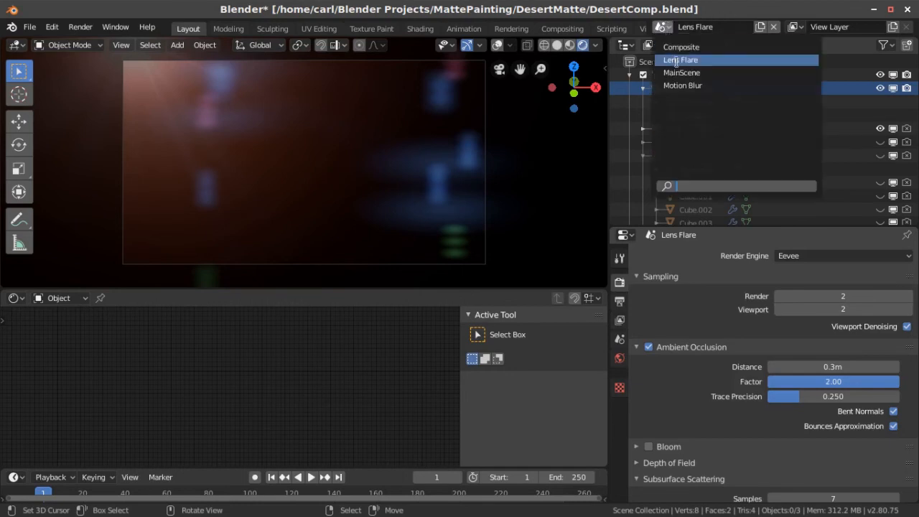
left_click(679, 46)
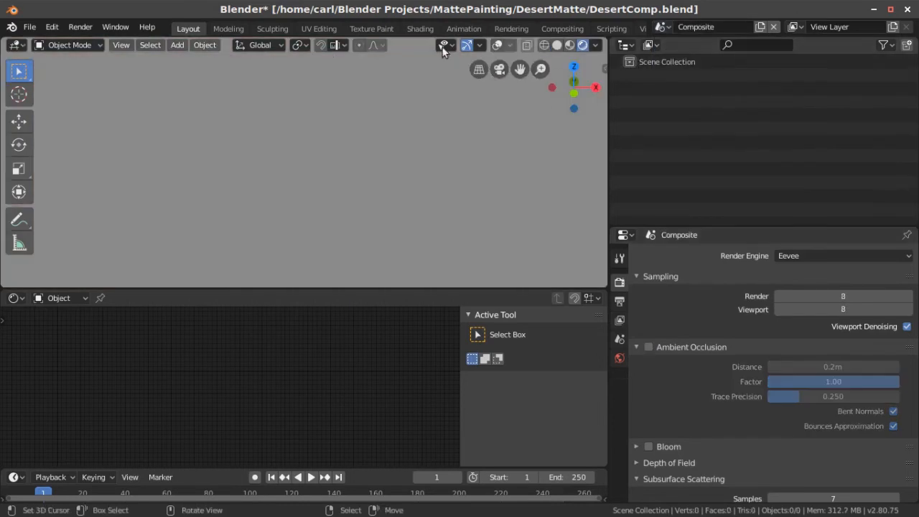
left_click(642, 32)
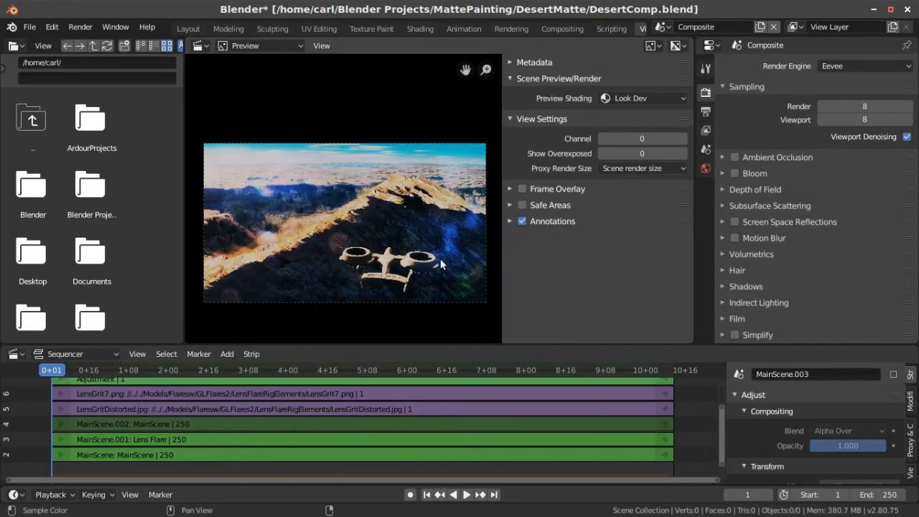
Step: Examine the stacked scene, lens grit and adjustment strips in the sequencer alongside the composited preview
scroll(484, 430, "up", 1)
middle_click_drag(483, 430, 497, 404)
scroll(445, 293, "down", 1)
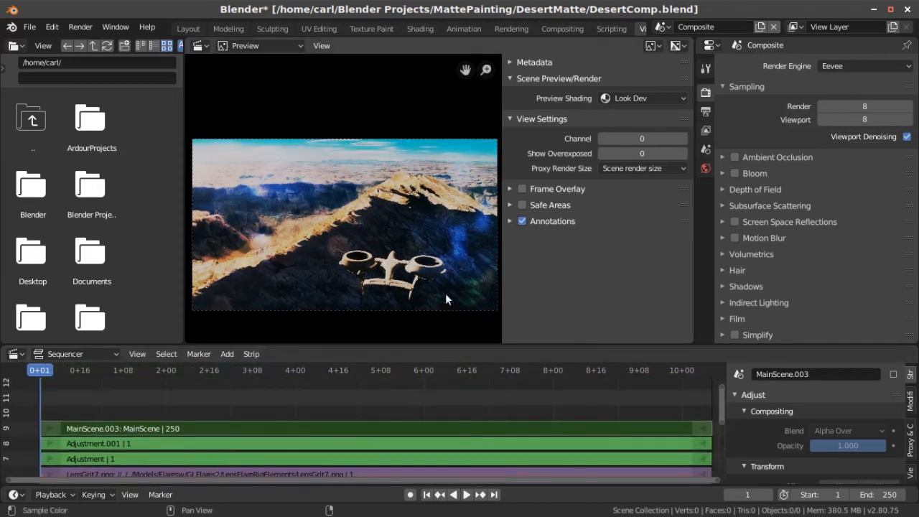
scroll(476, 275, "up", 1)
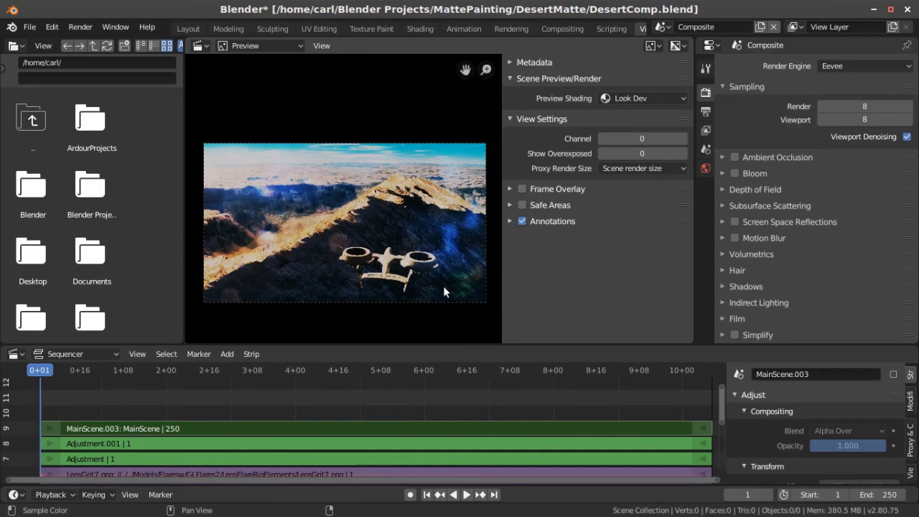
scroll(495, 405, "up", 3)
middle_click_drag(495, 404, 597, 419)
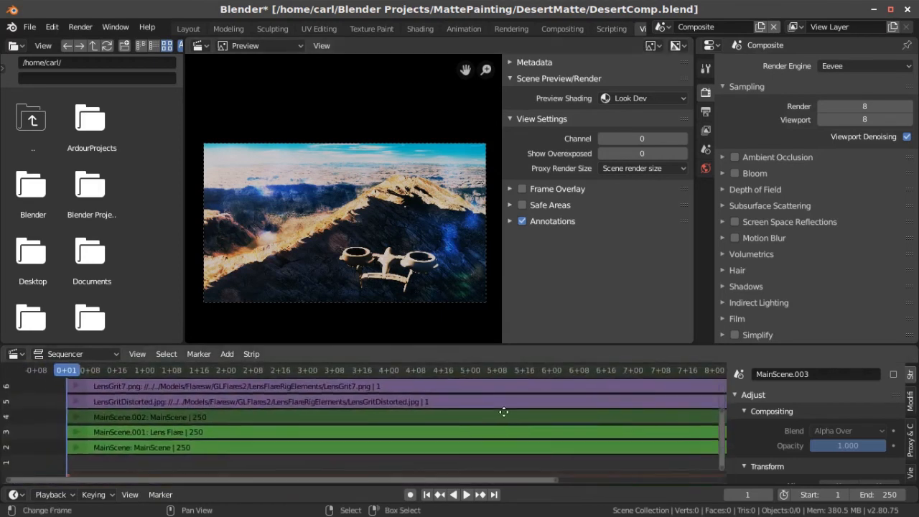
middle_click_drag(502, 410, 515, 439)
middle_click_drag(187, 455, 199, 423)
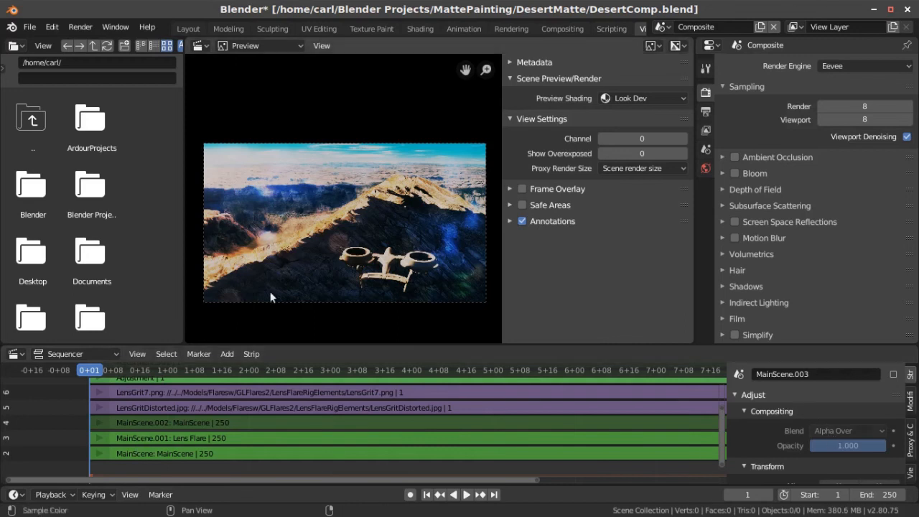
middle_click_drag(243, 401, 246, 446)
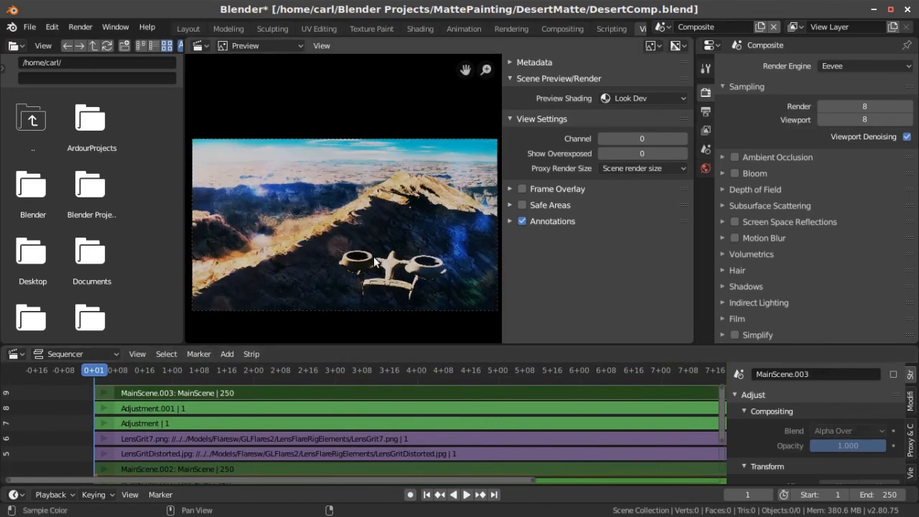
Step: Play the composite sequence briefly and inspect the lens flare and aircraft up close in the preview
left_click(466, 495)
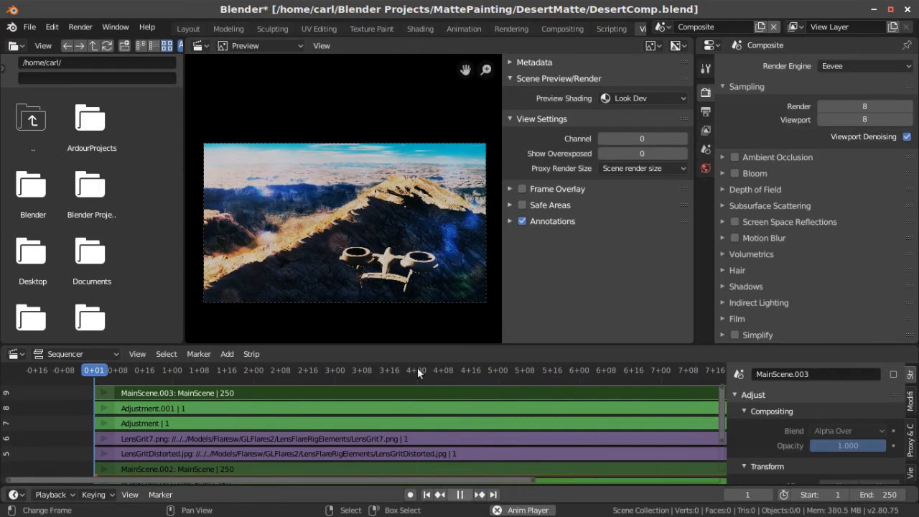
key("space")
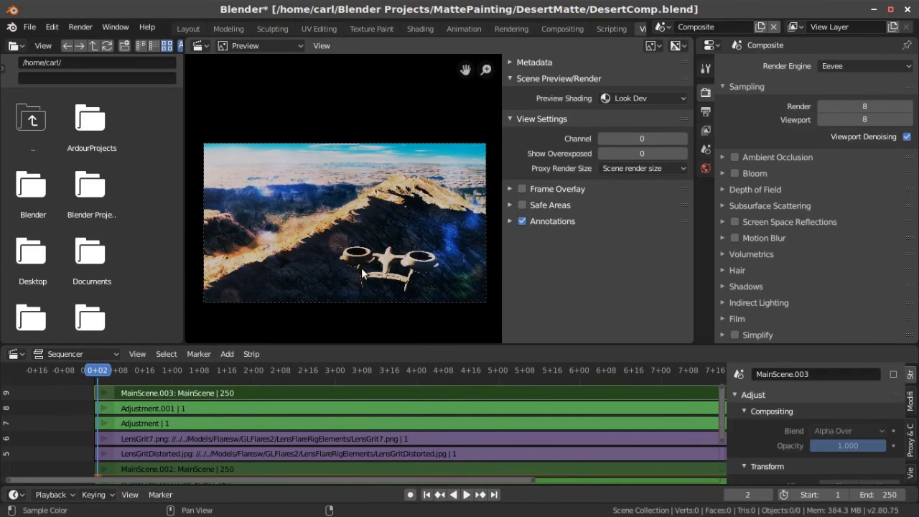
scroll(368, 259, "up", 5)
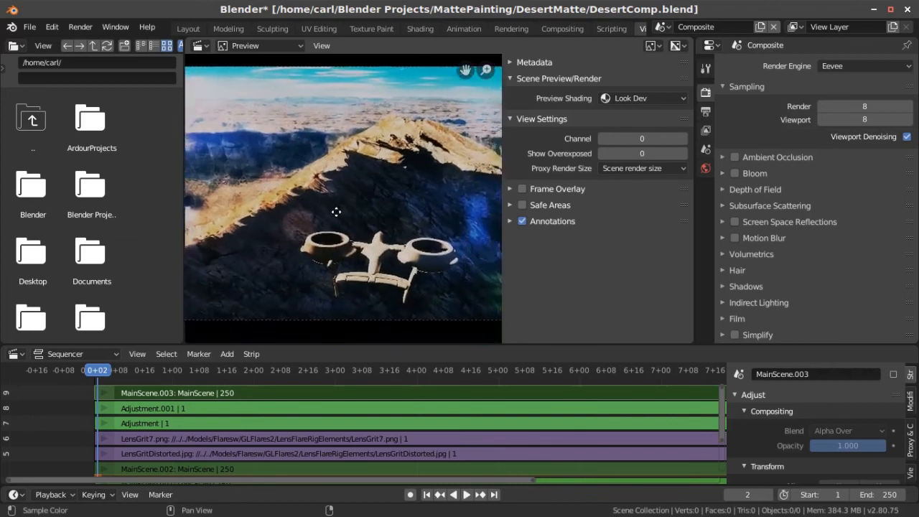
scroll(340, 207, "up", 2)
middle_click_drag(341, 207, 420, 228)
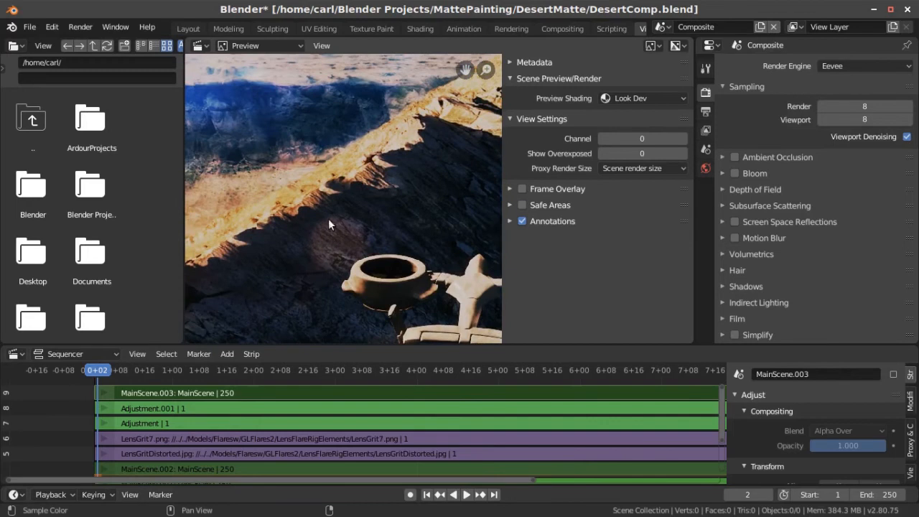
scroll(313, 210, "down", 1)
scroll(351, 211, "down", 3)
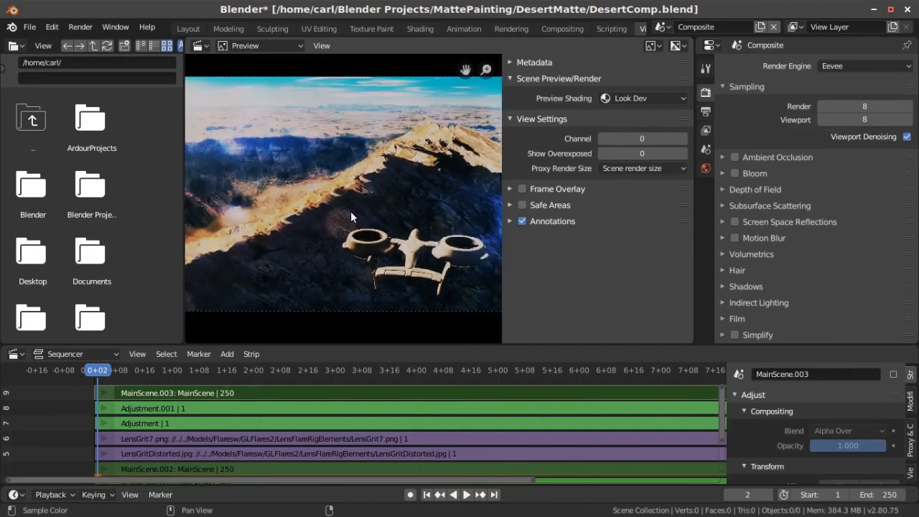
middle_click_drag(356, 217, 363, 245)
scroll(376, 227, "down", 1)
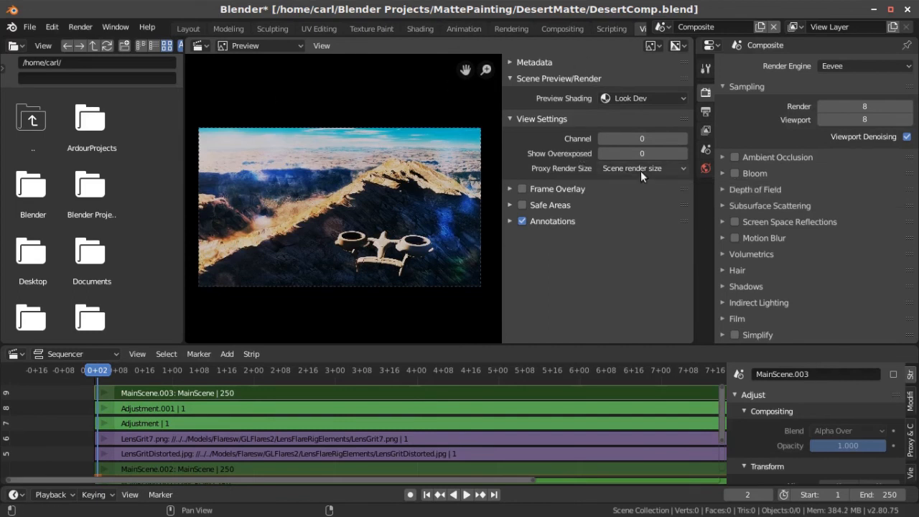
Step: Try Rendered shading for the sequencer preview and switch it back to Look Dev
left_click(646, 98)
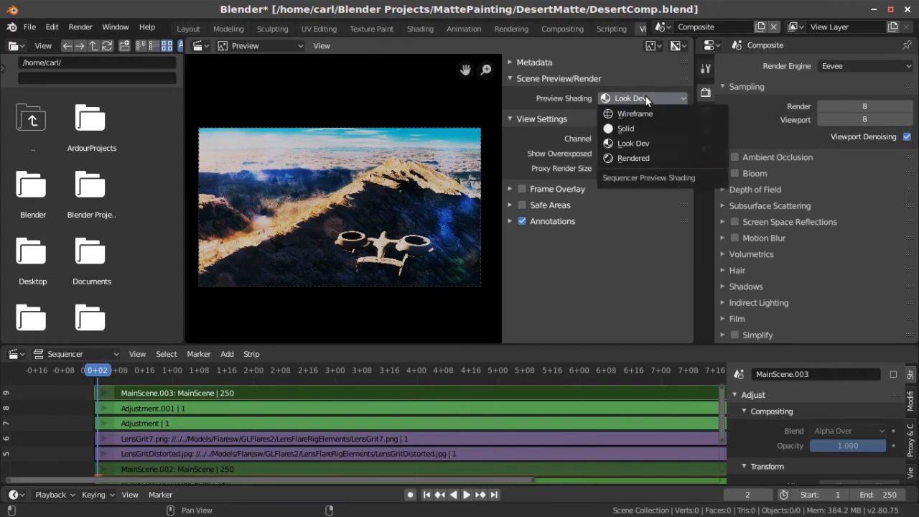
left_click(641, 159)
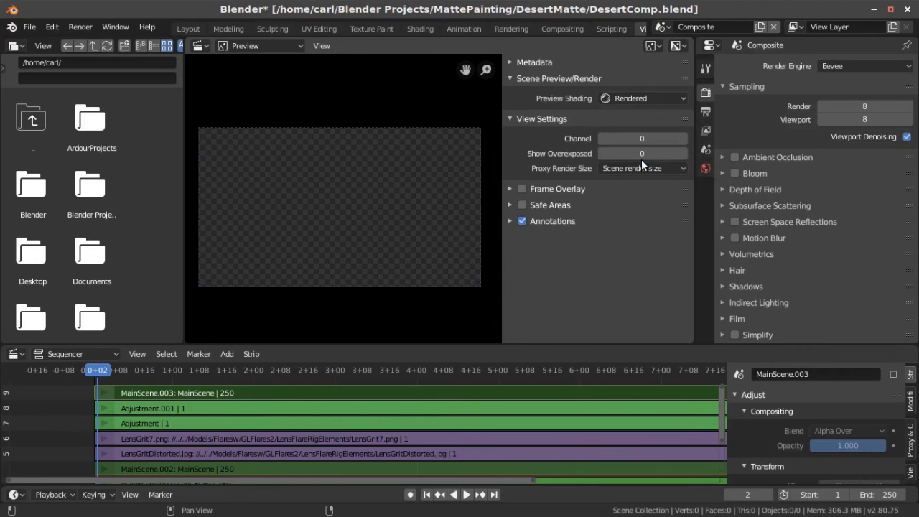
left_click(655, 101)
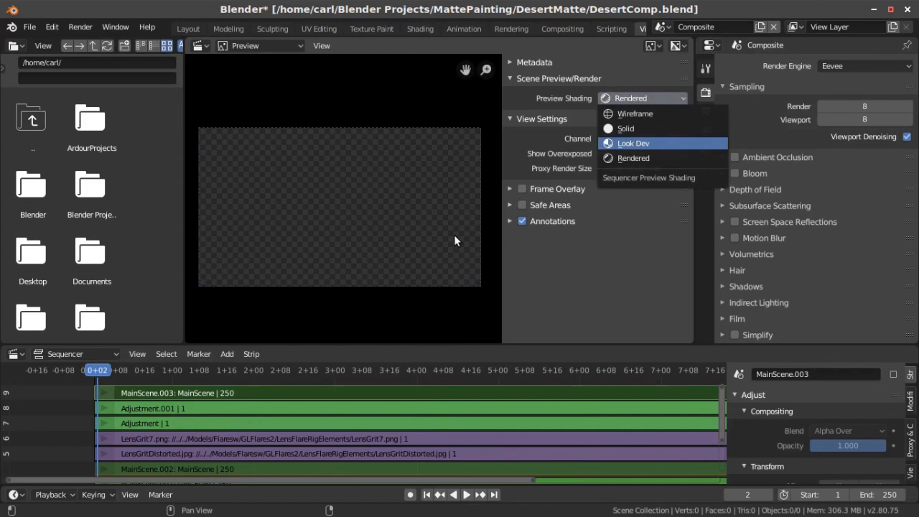
key("Return")
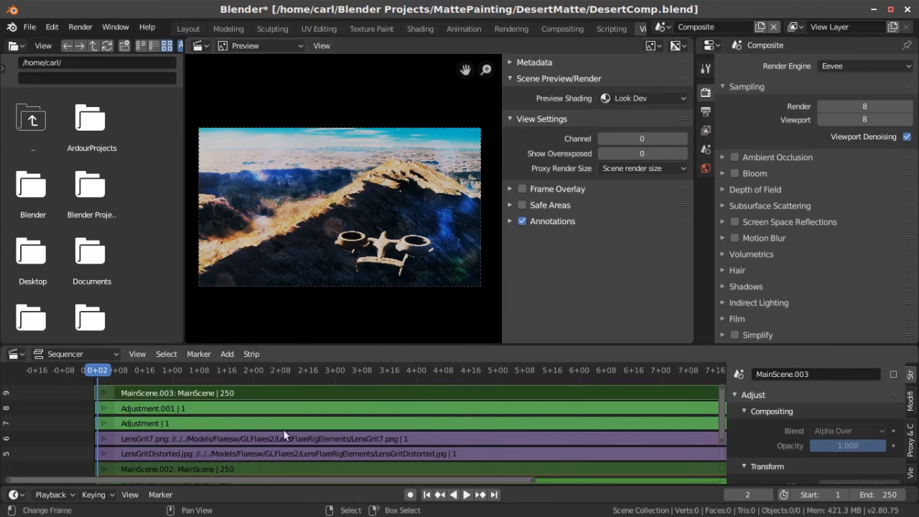
Step: Inspect the aircraft up close and in the full frame, and look over the preview's Proxy Render Size options
scroll(411, 201, "up", 5)
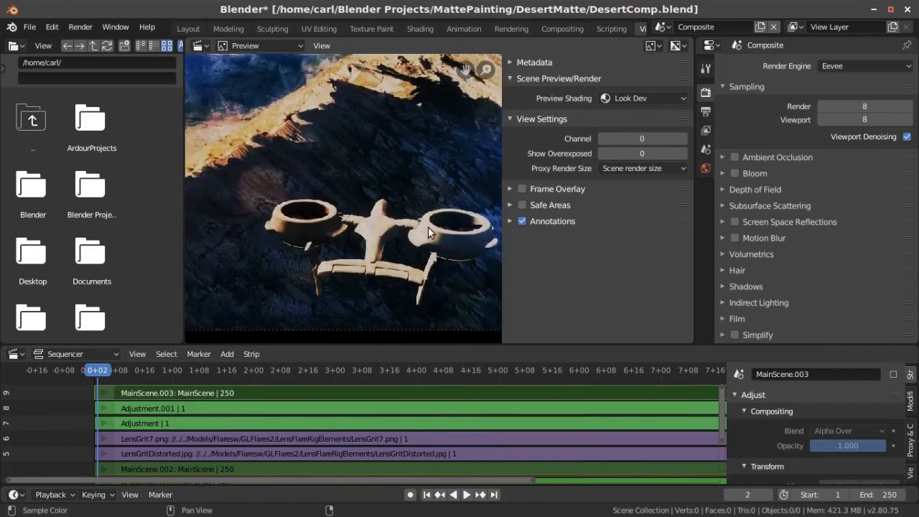
scroll(401, 236, "up", 3)
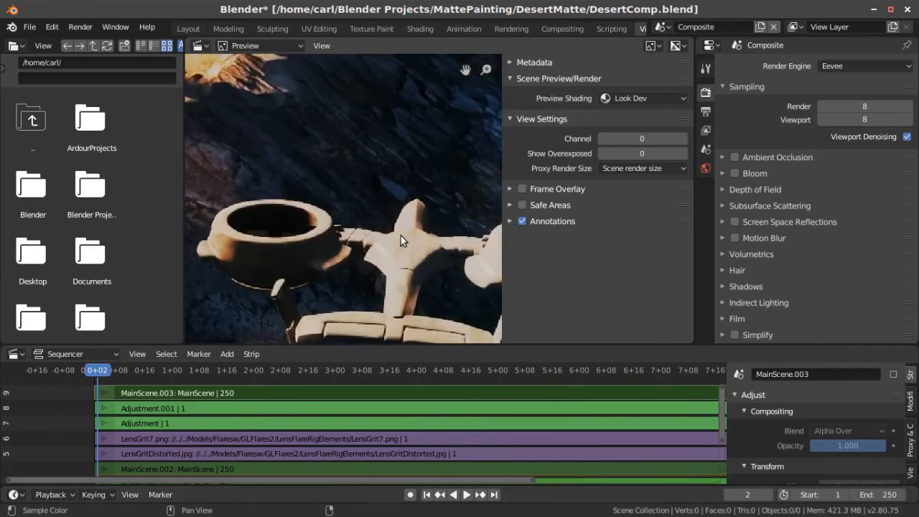
scroll(400, 235, "down", 5)
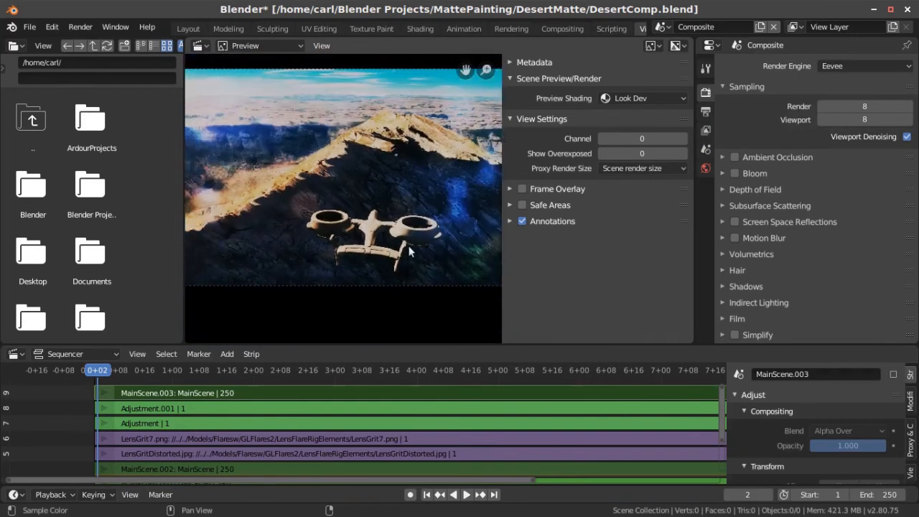
scroll(402, 259, "down", 3)
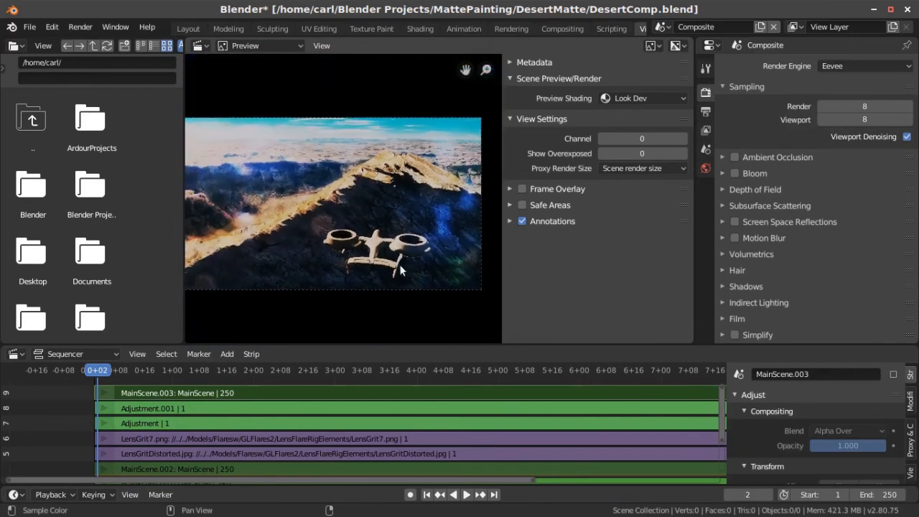
middle_click_drag(399, 263, 410, 273)
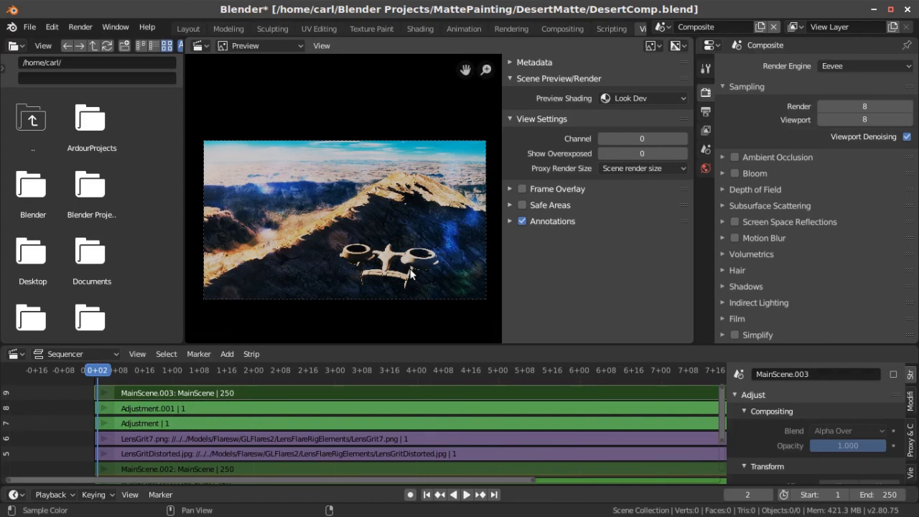
left_click(660, 168)
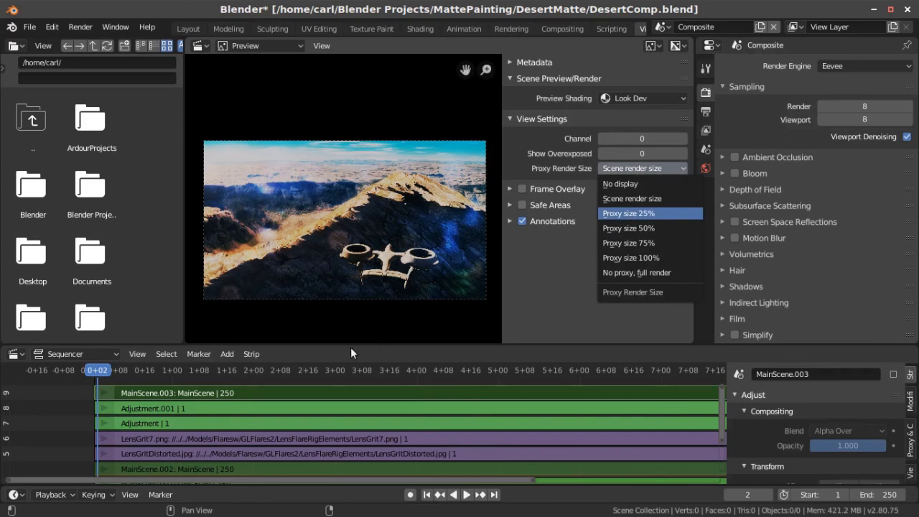
Step: Set the preview's Proxy Render Size to 25% and the playback sync mode to Frame Dropping
key("Return")
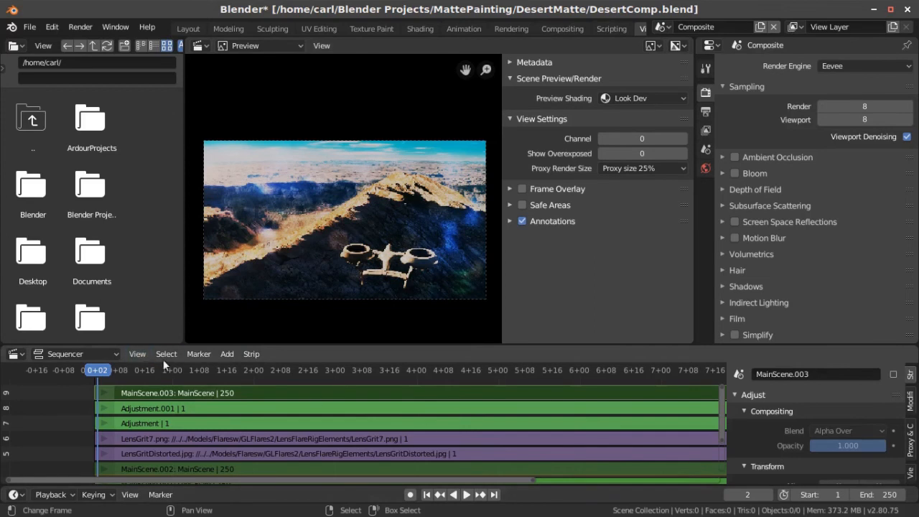
left_click(67, 494)
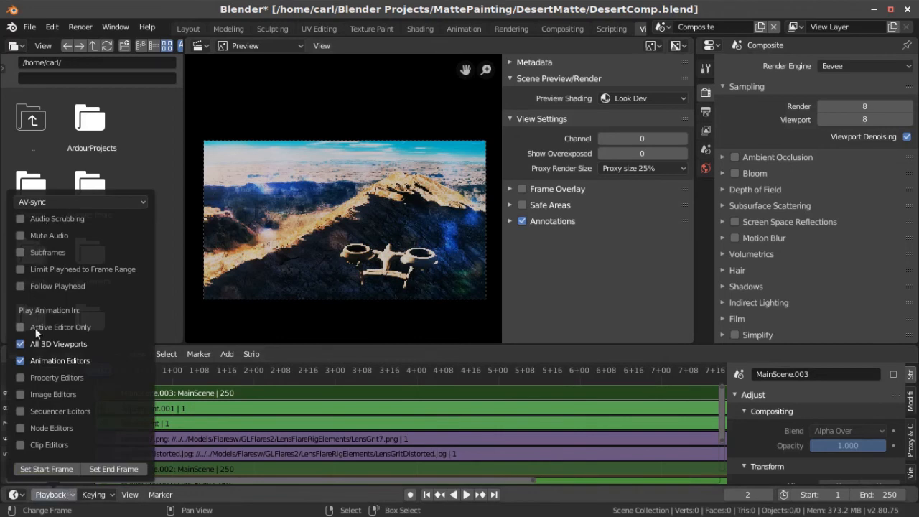
left_click(51, 206)
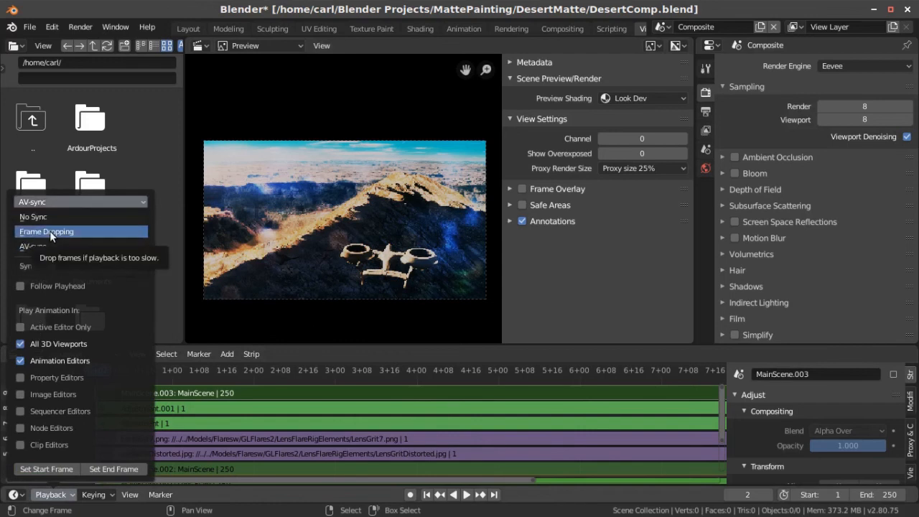
left_click(50, 231)
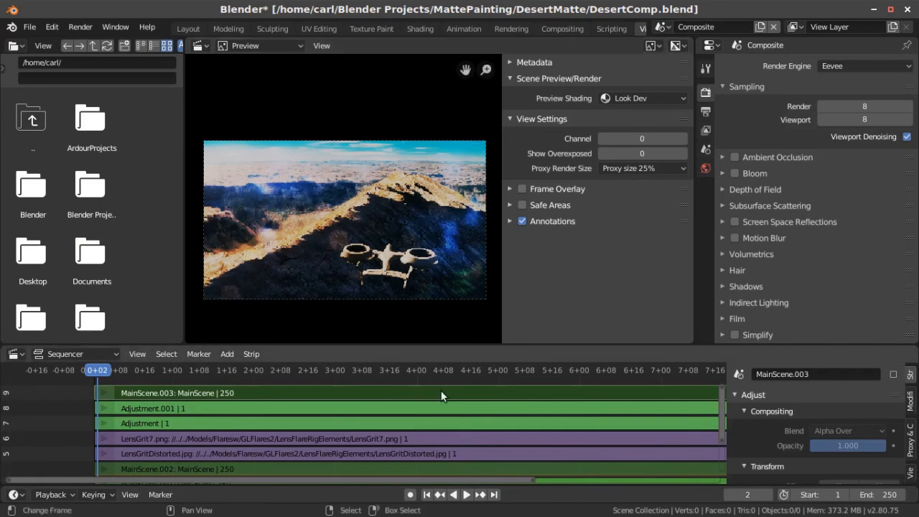
Step: Try to render the active Composite scene as a still image and close the render window
scroll(452, 410, "up", 1)
scroll(456, 411, "up", 3)
middle_click_drag(457, 416, 514, 355)
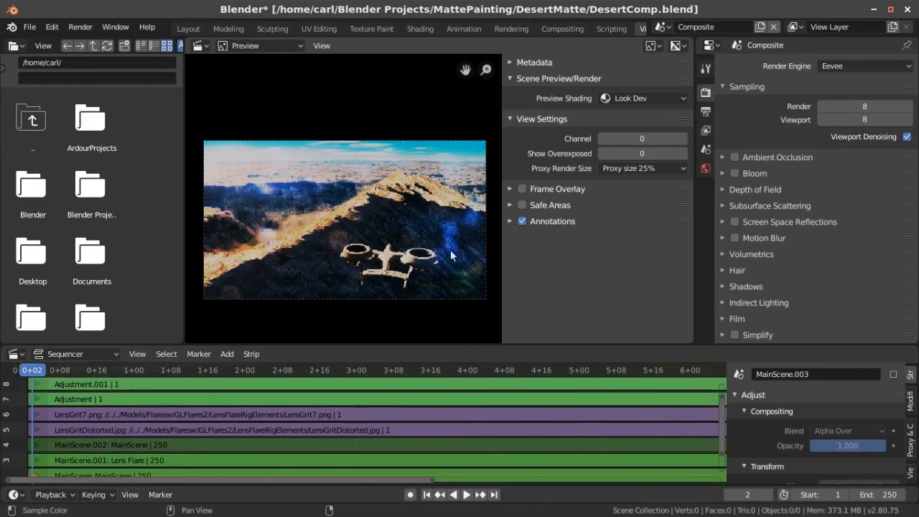
left_click(666, 98)
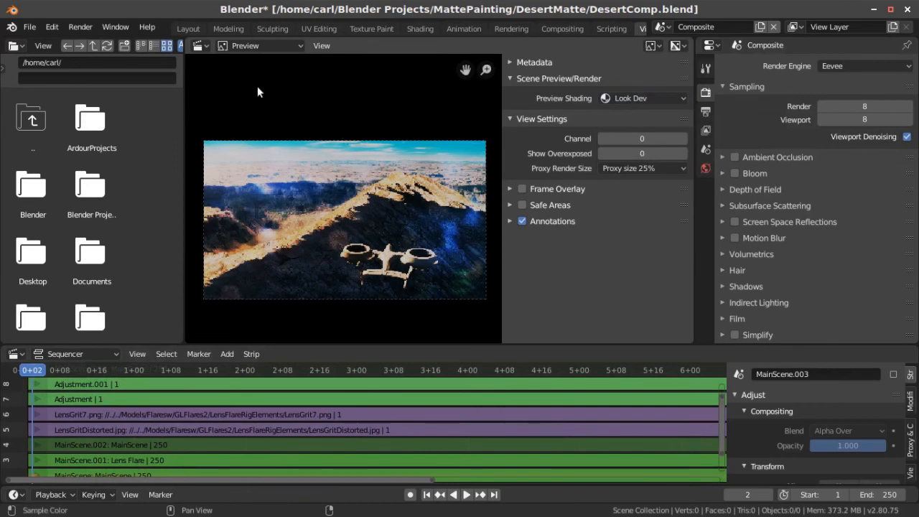
left_click(75, 27)
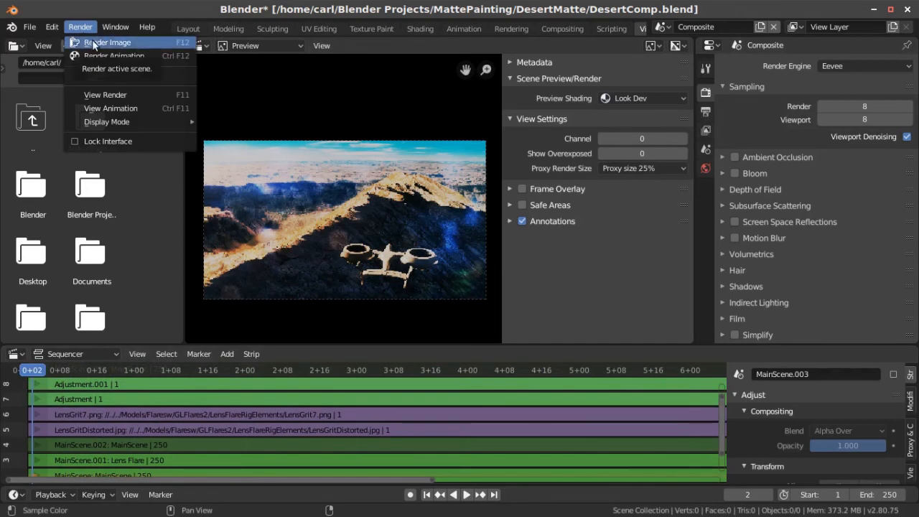
left_click(91, 42)
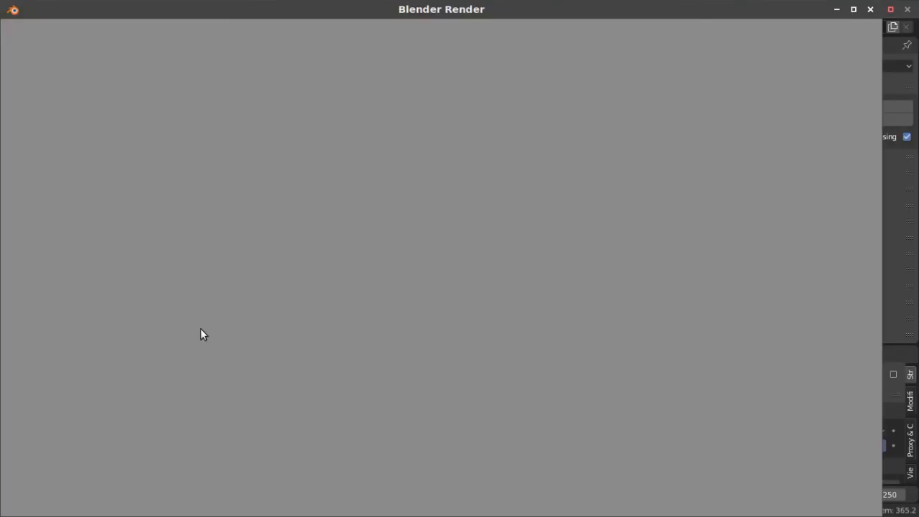
scroll(367, 267, "down", 3)
scroll(491, 230, "up", 1)
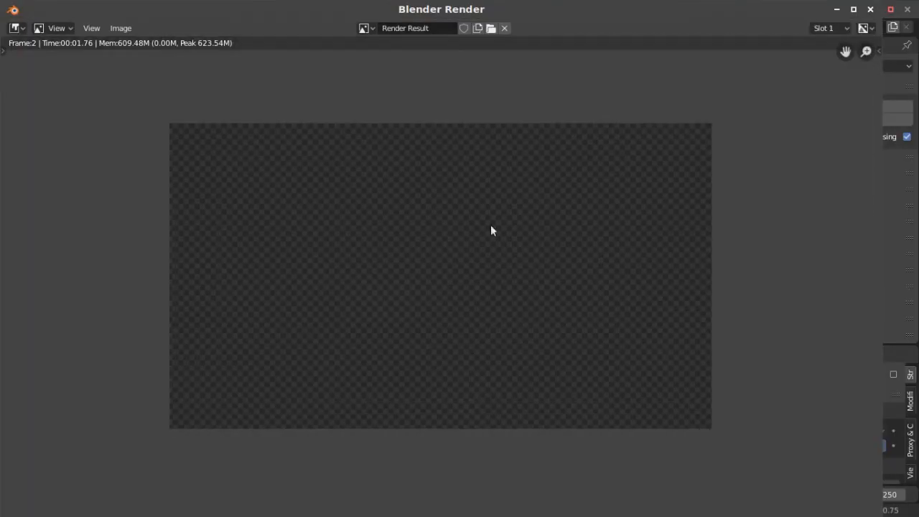
left_click(870, 10)
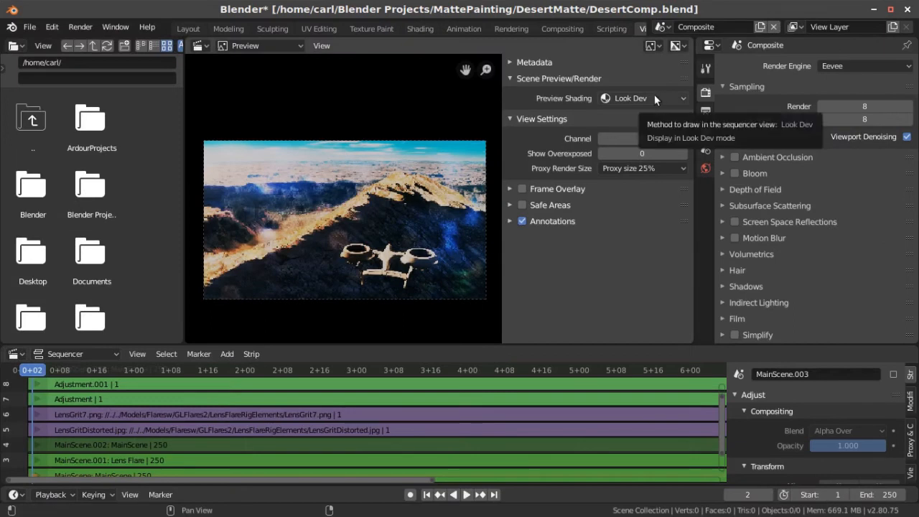
Step: Try a Sequence Render Image of the current frame and dismiss its render window
left_click(325, 46)
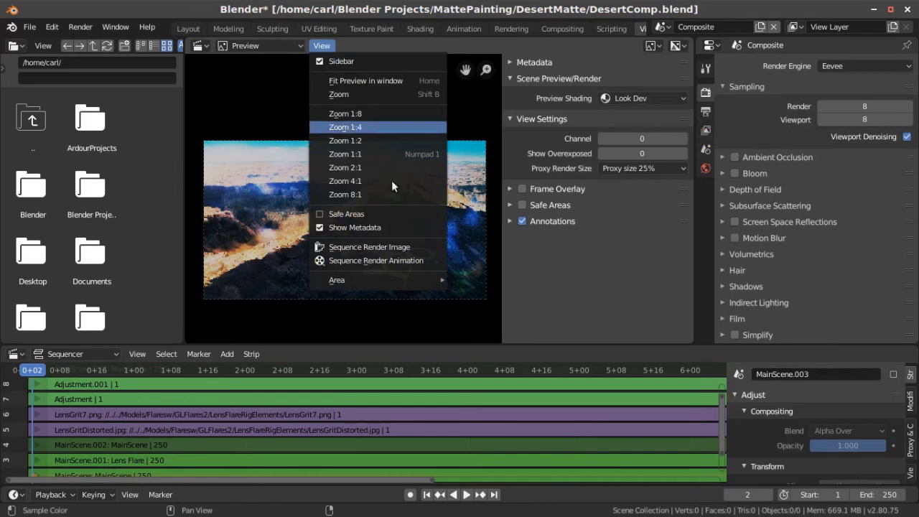
left_click(396, 246)
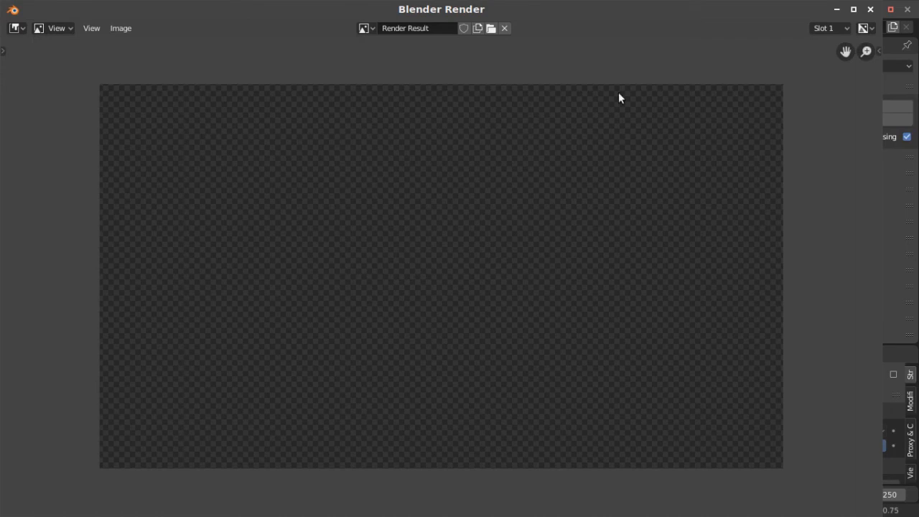
left_click_drag(627, 10, 613, 48)
left_click_drag(784, 49, 773, 32)
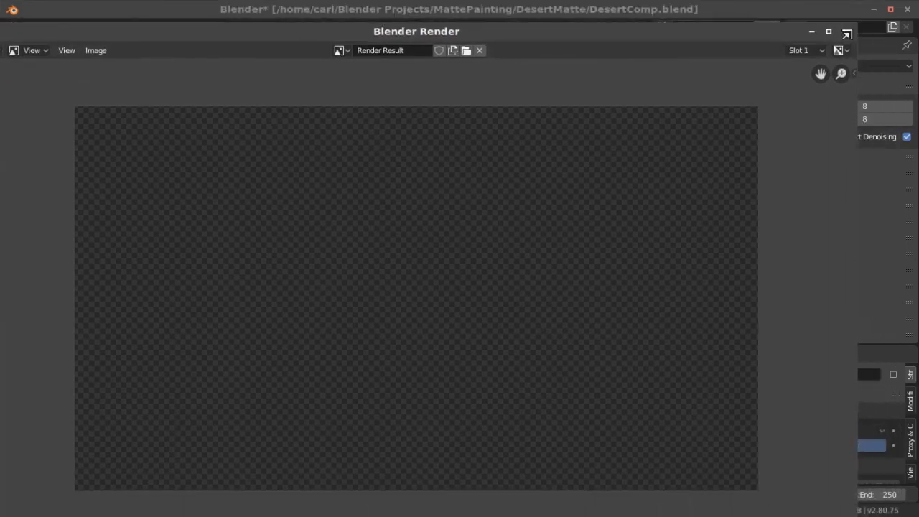
left_click(845, 32)
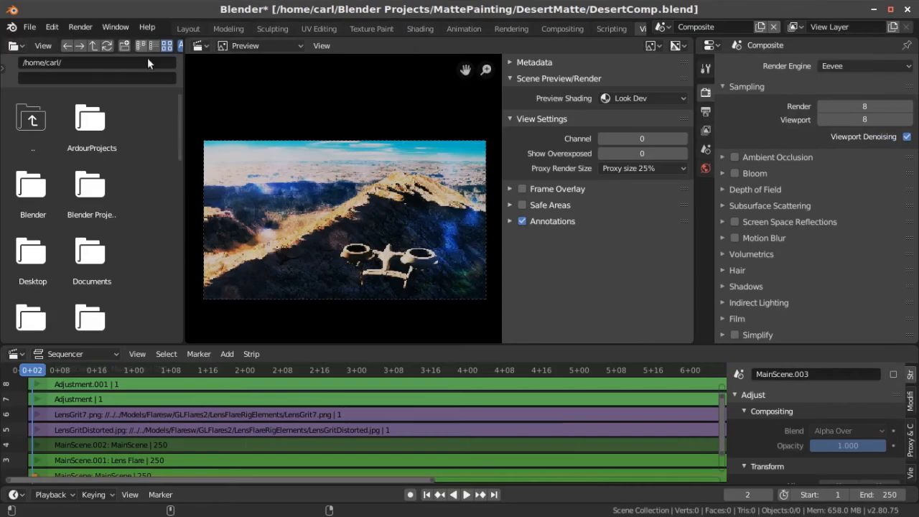
Step: Refresh all strips in the sequencer
left_click(137, 353)
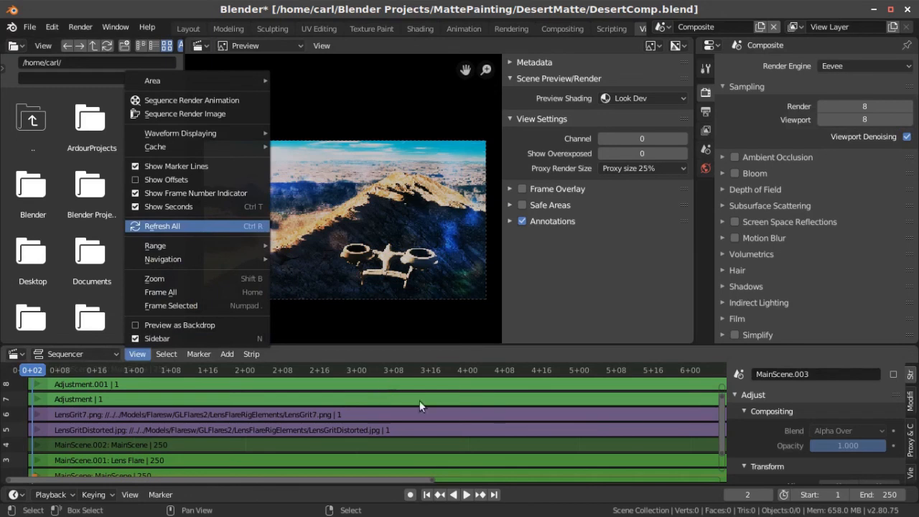
mouse_move(626, 498)
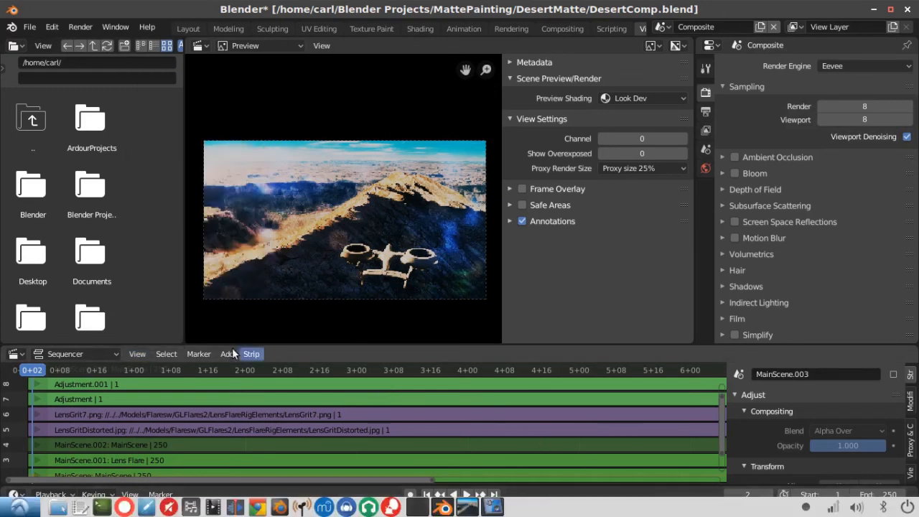
left_click(140, 352)
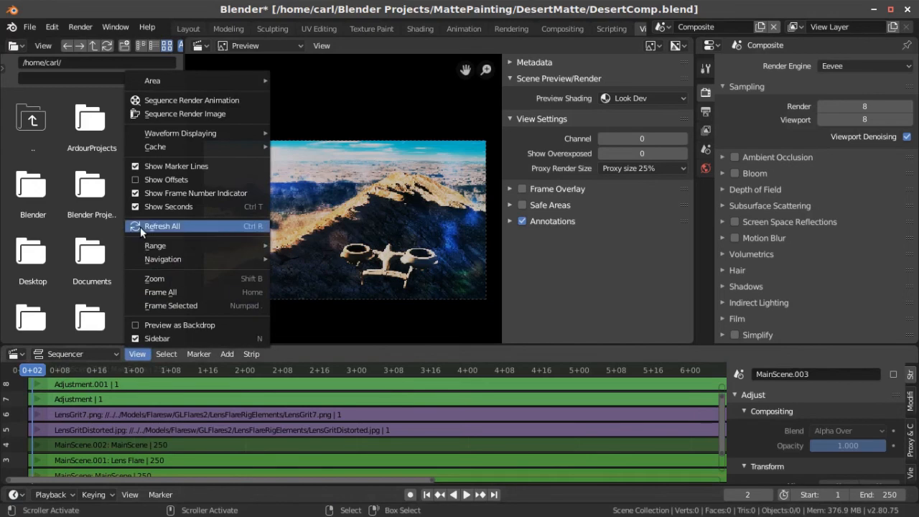
left_click(250, 227)
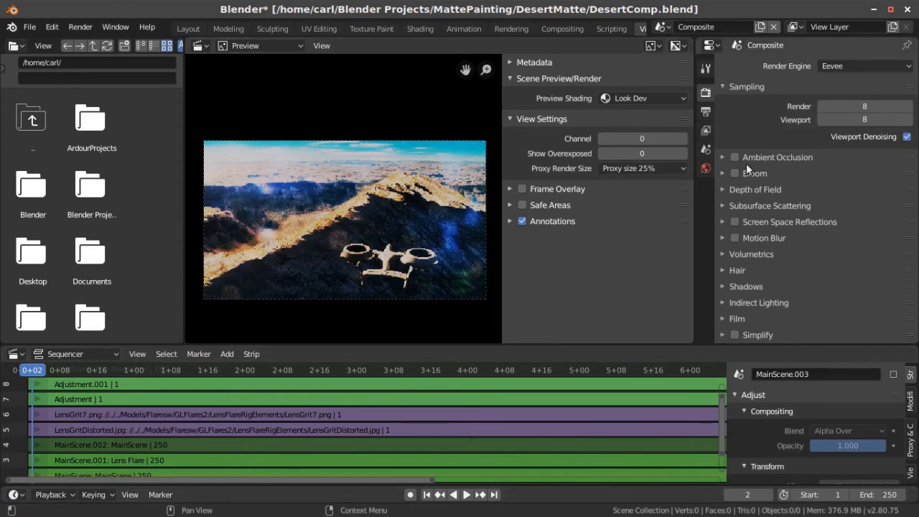
Step: Look over the Composite scene's render settings and its output path, file format and encoding options
left_click(706, 69)
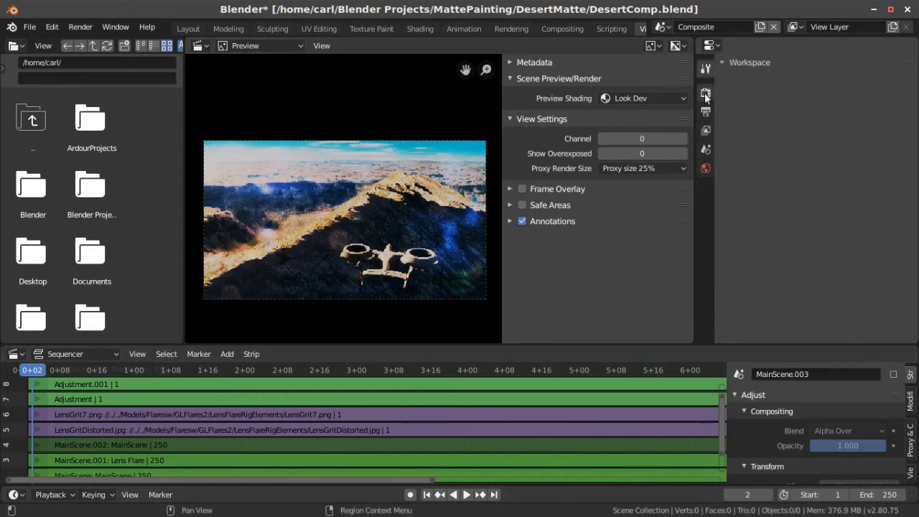
left_click(706, 92)
scroll(835, 271, "down", 2)
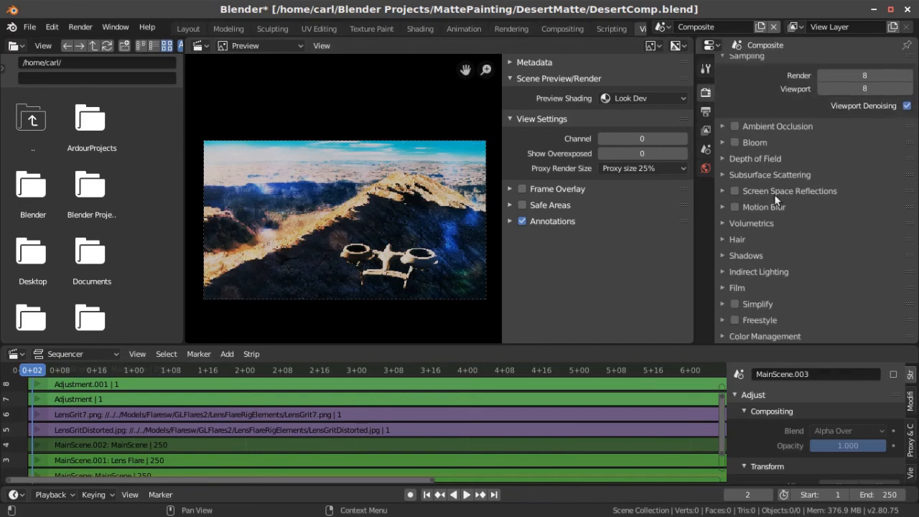
left_click(707, 111)
scroll(781, 212, "down", 5)
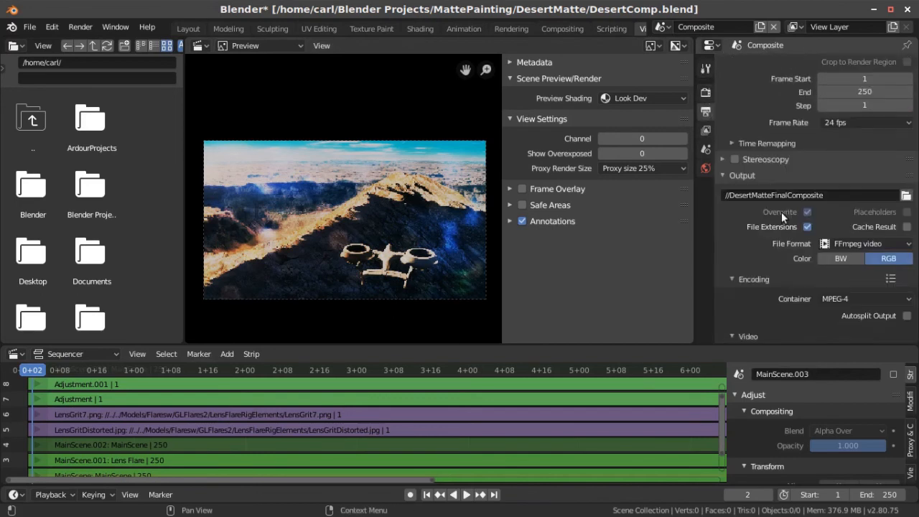
Step: Run Sequence Render Image on the current frame, inspect the aircraft up close and in the full frame, and close the render window
left_click(323, 47)
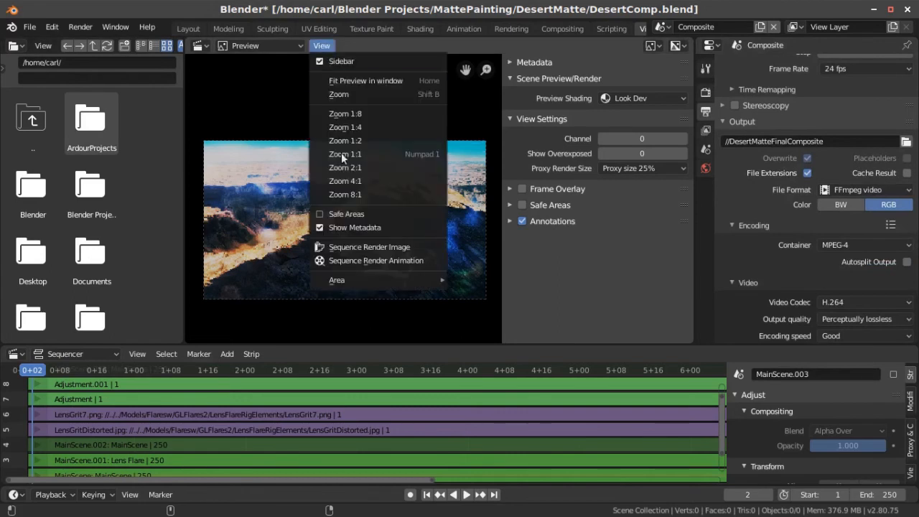
left_click(349, 246)
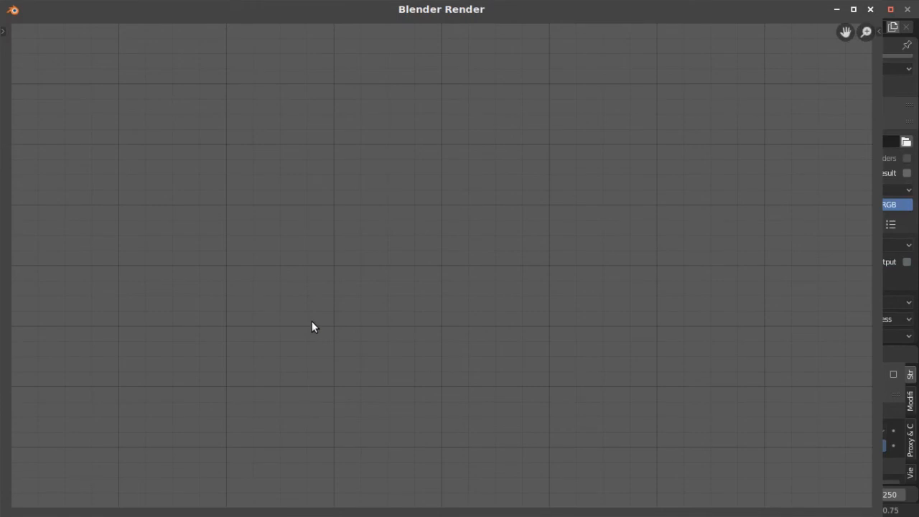
scroll(366, 319, "down", 2)
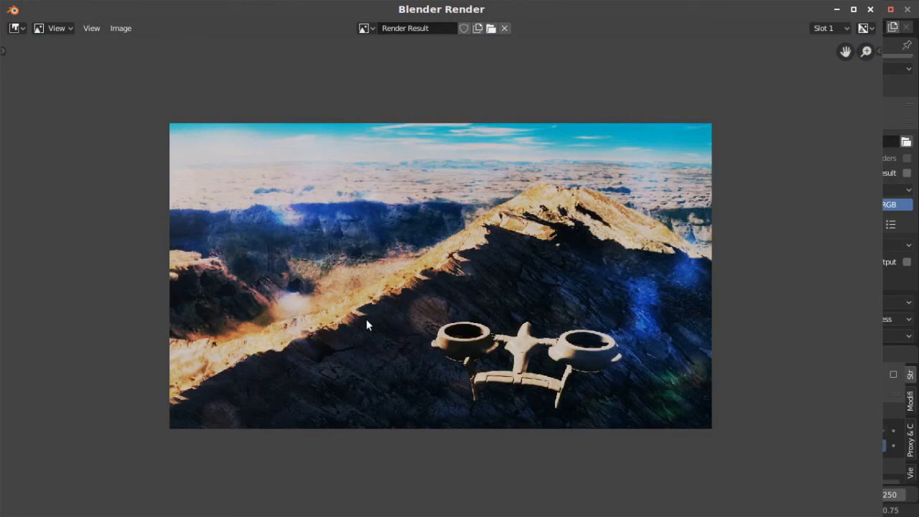
scroll(366, 326, "up", 2)
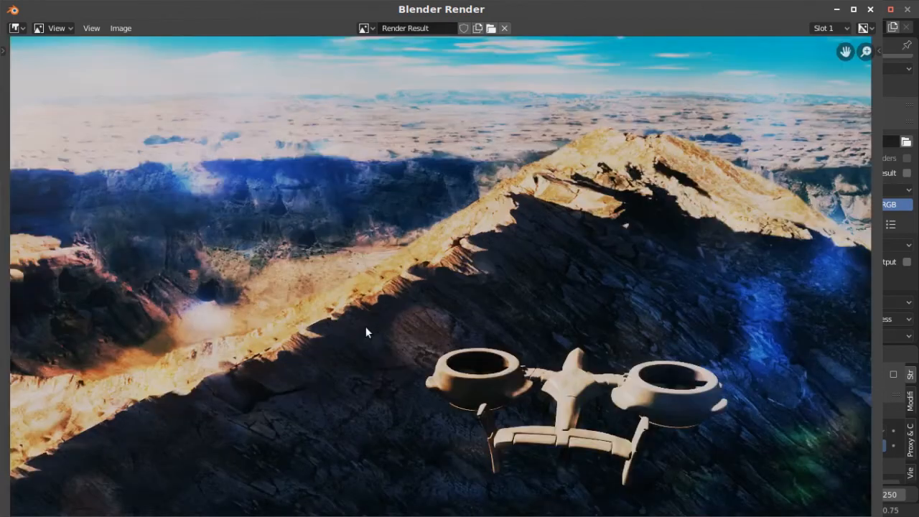
scroll(365, 330, "down", 1)
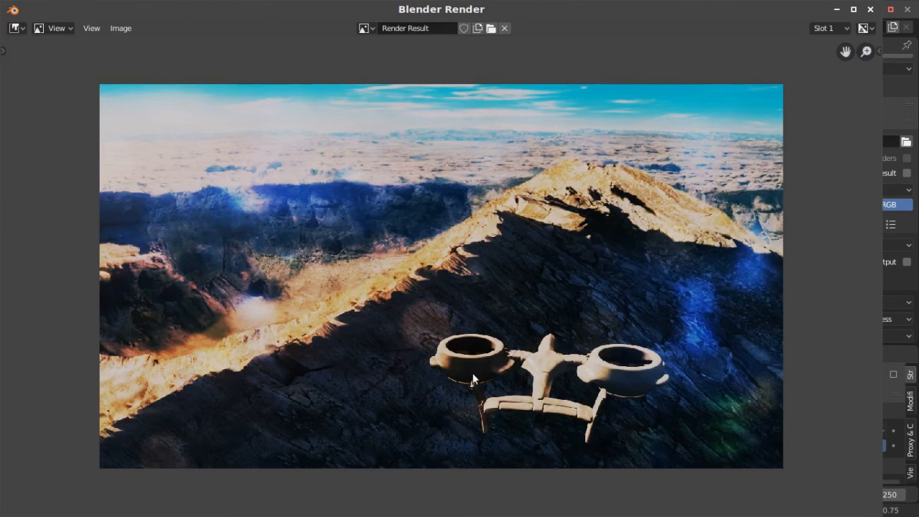
scroll(543, 358, "up", 4)
middle_click_drag(562, 344, 486, 236)
scroll(649, 305, "down", 4)
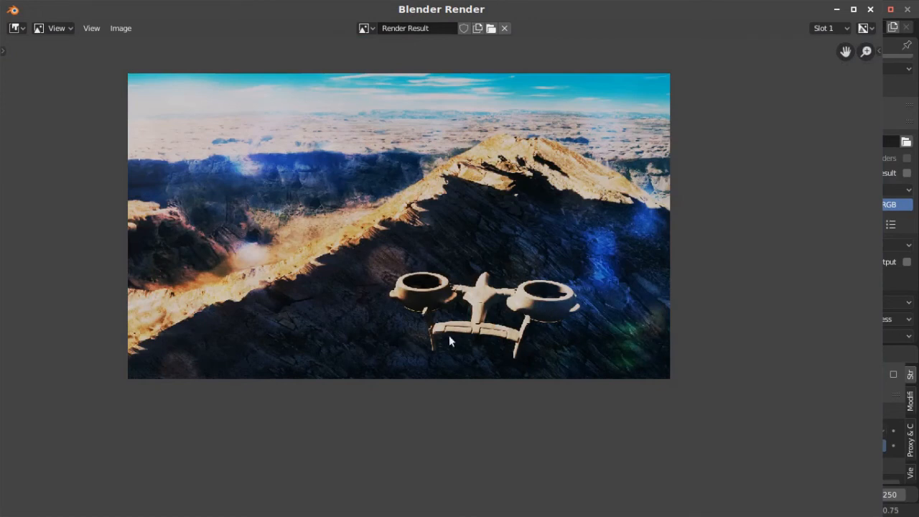
scroll(401, 310, "down", 1)
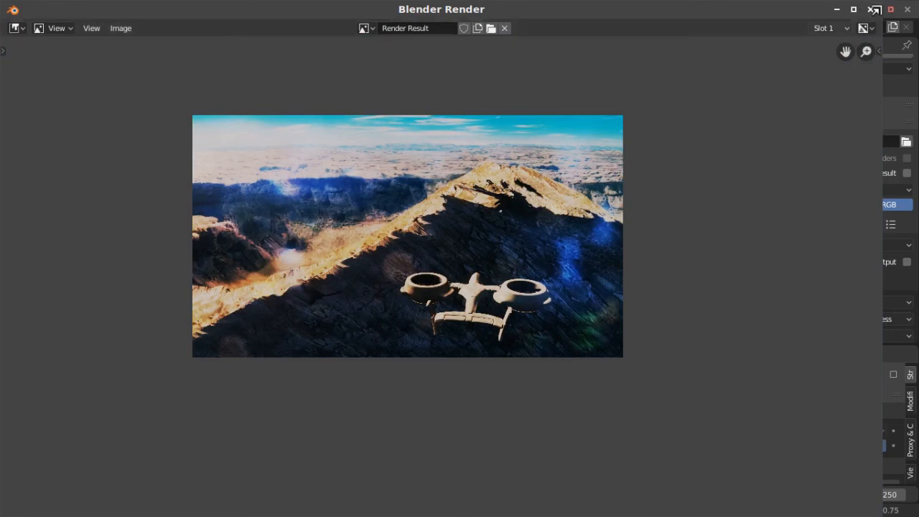
left_click(871, 10)
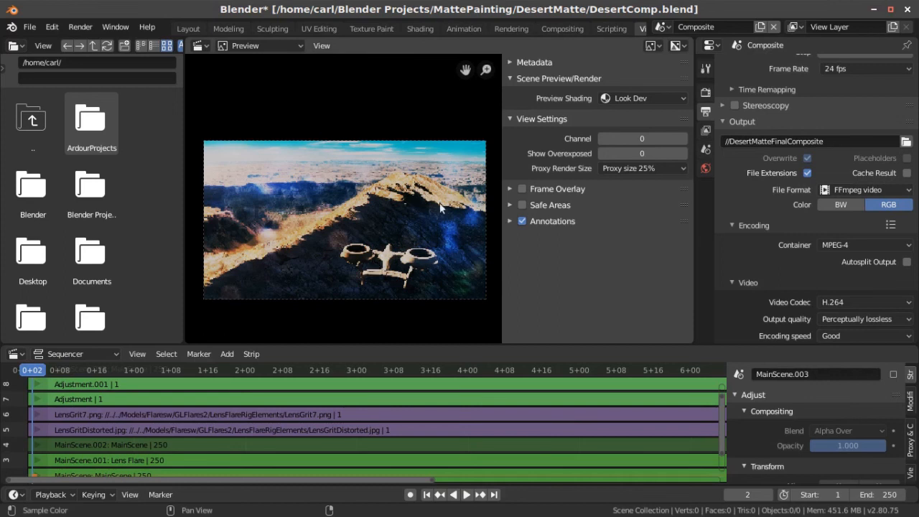
Step: Switch to the Motion Blur scene and bring its full strip stack into view in the sequencer
left_click(661, 26)
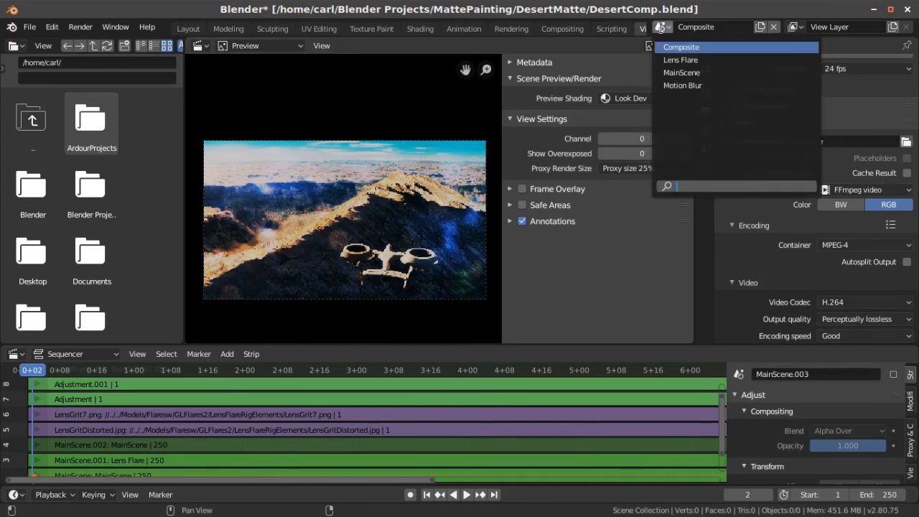
left_click(682, 86)
key("Home")
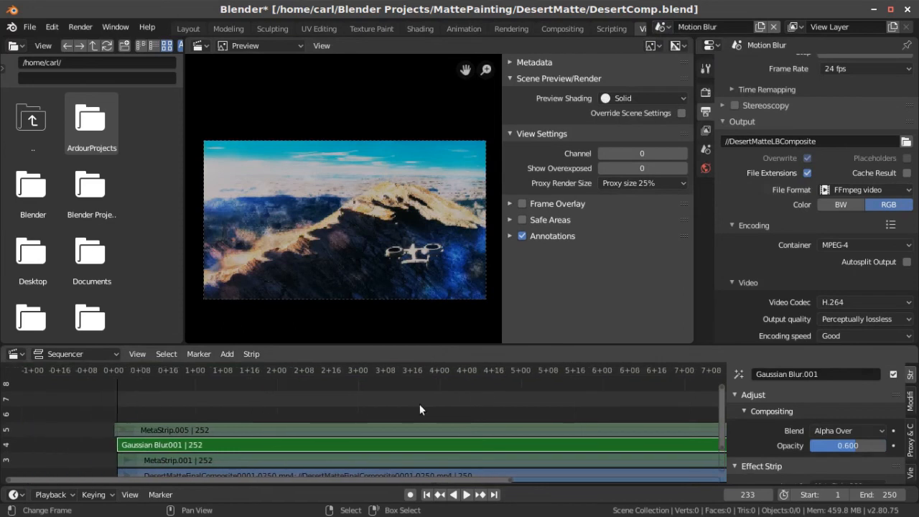
middle_click_drag(364, 430, 347, 420)
scroll(310, 424, "down", 7)
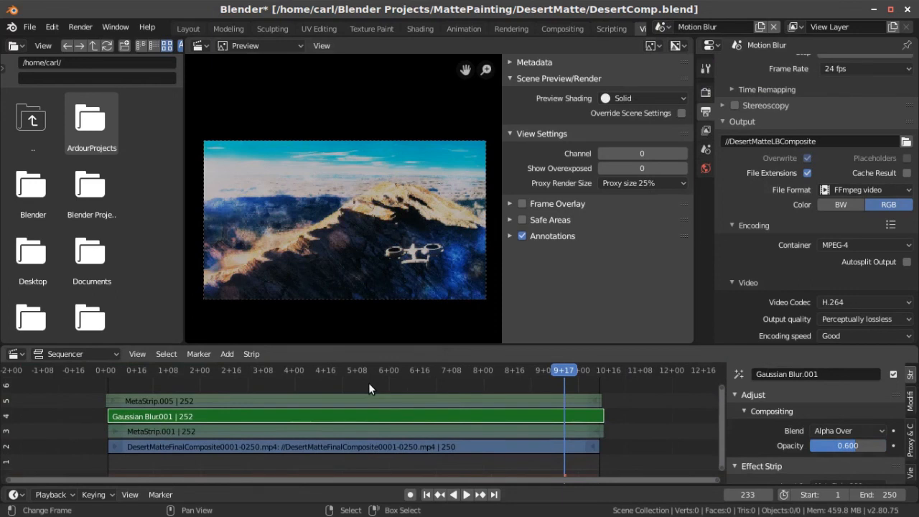
Step: Set the Motion Blur preview's Proxy Render Size to Scene render size and expand the Annotations settings
left_click(677, 184)
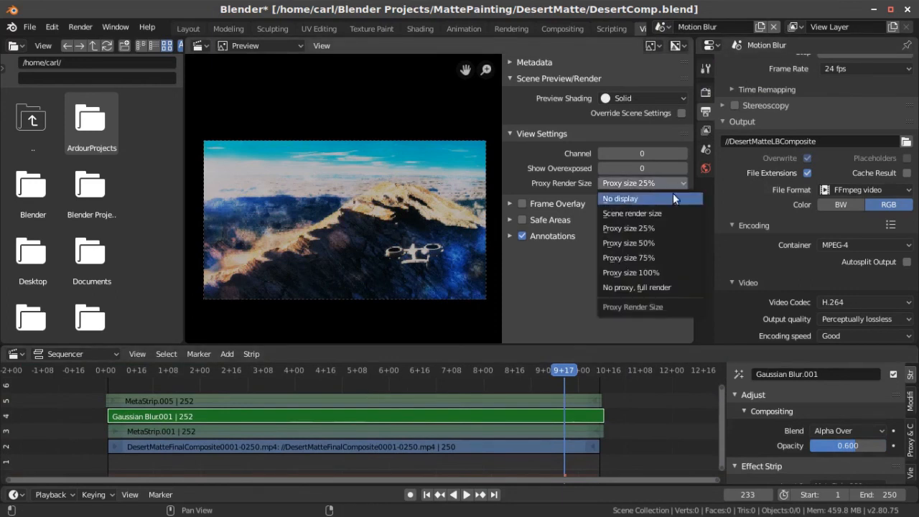
left_click(658, 210)
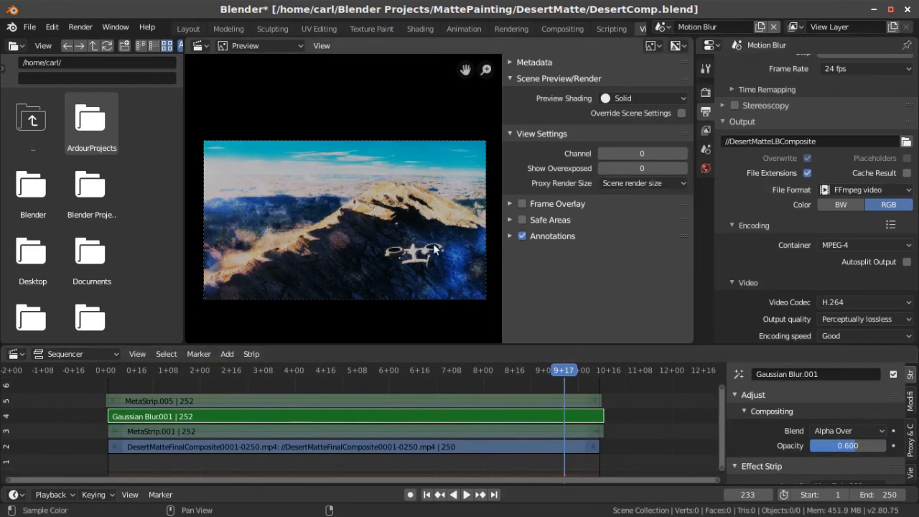
left_click(510, 237)
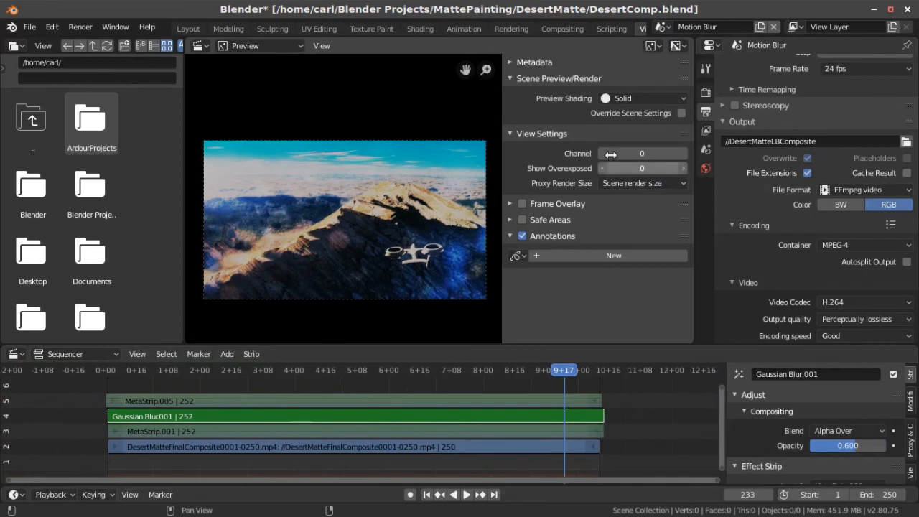
Step: Hide the preview's sidebar and enlarge both the preview image and the strip stack so each fits its area
scroll(392, 231, "up", 1)
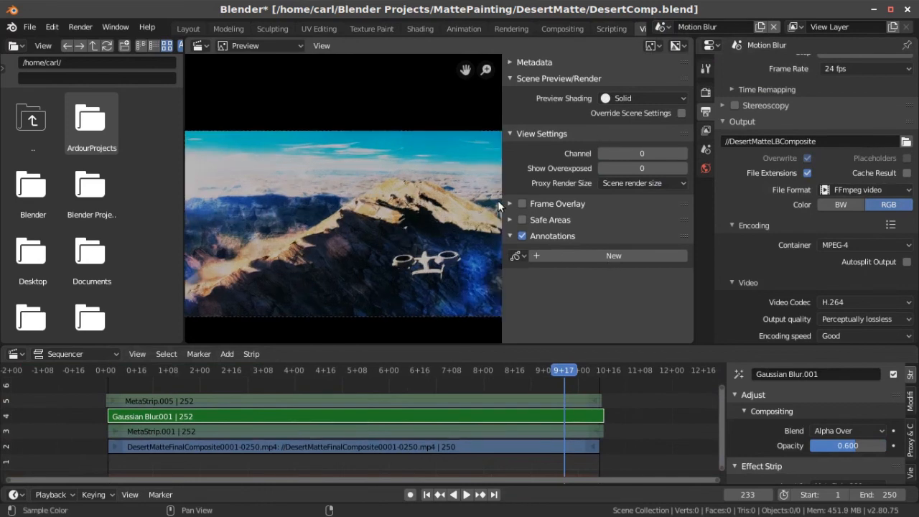
key("n")
scroll(526, 213, "up", 3)
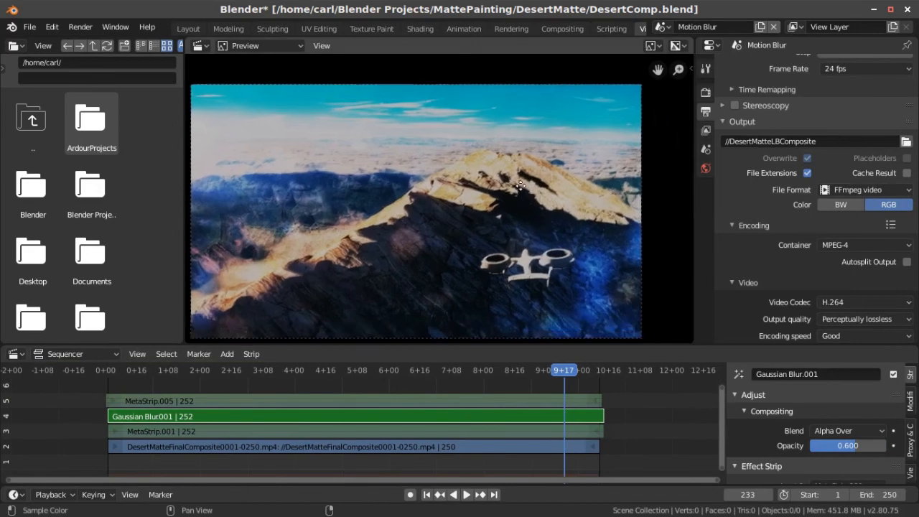
scroll(528, 182, "down", 2)
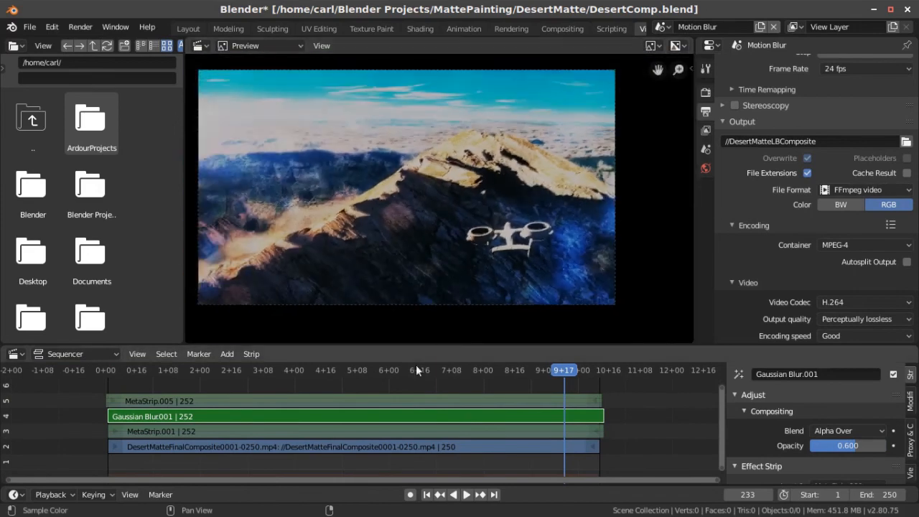
scroll(402, 409, "up", 2)
middle_click_drag(403, 409, 458, 408)
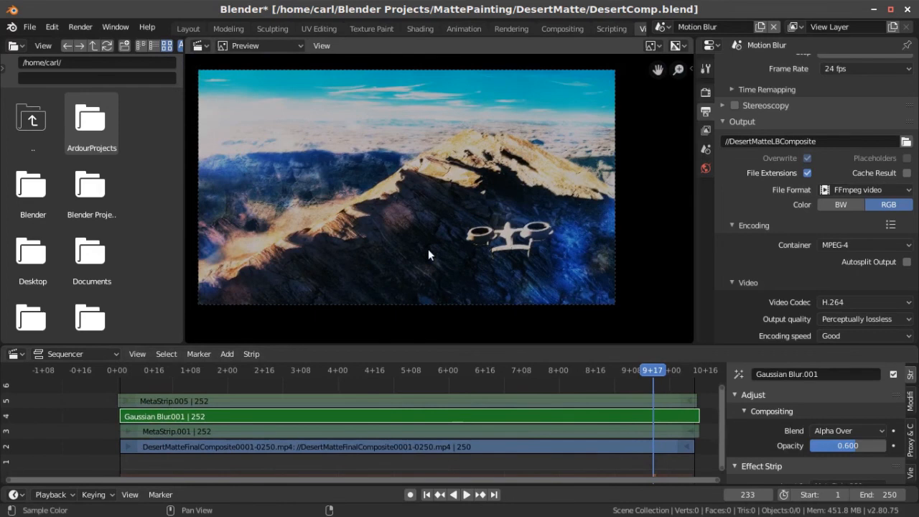
Step: Unmute the MetaStrip.005 strip and inspect its effect on the preview up close and in the full frame
left_click(454, 396)
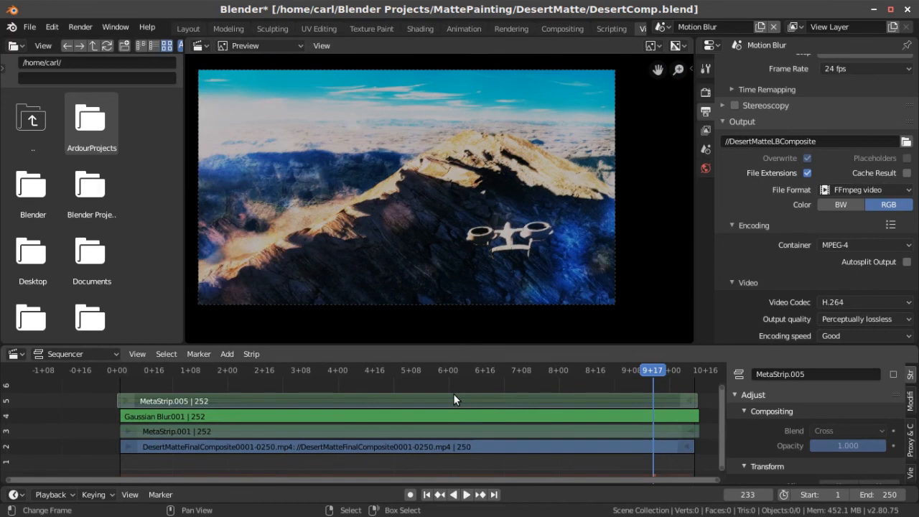
left_click(893, 374)
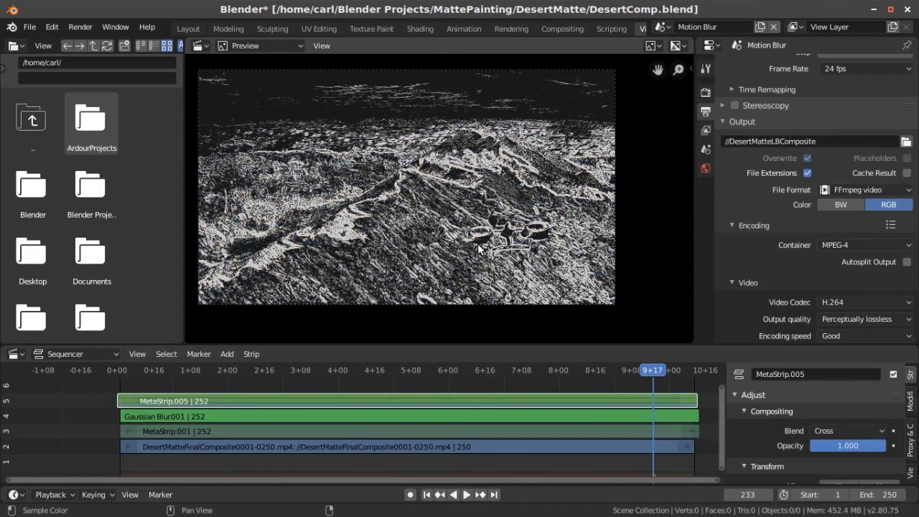
scroll(479, 249, "up", 2)
scroll(511, 240, "up", 5)
scroll(509, 244, "down", 7)
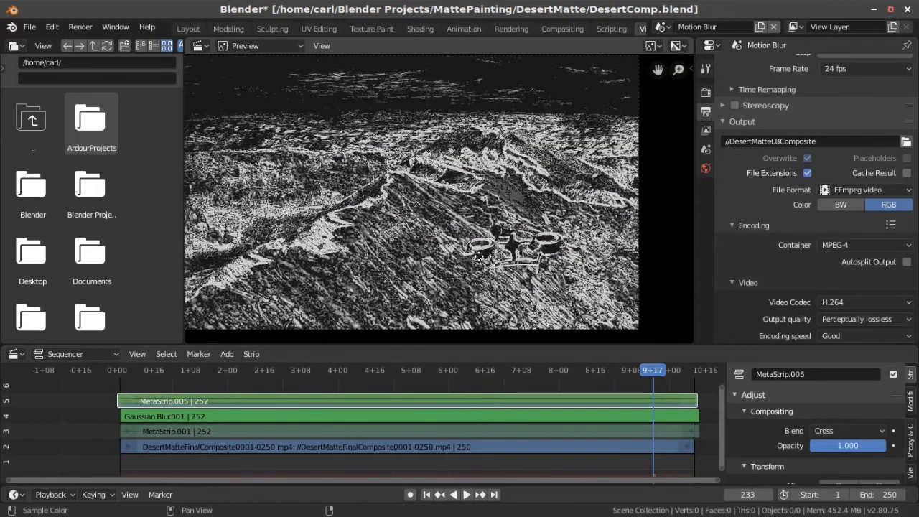
scroll(488, 260, "down", 3)
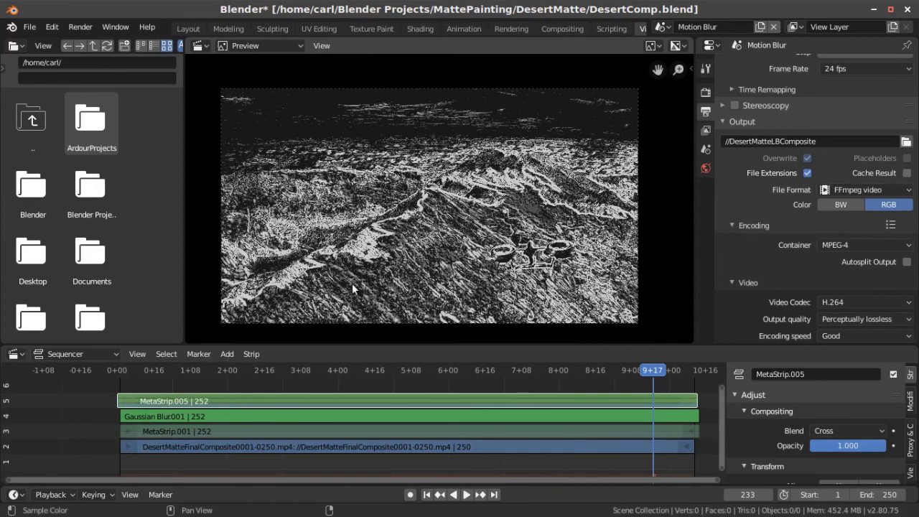
Step: Enter MetaStrip.001 and its nested MetaStrip to examine the Gaussian Blur and offset movie copies, and return to the top-level strips
left_click(243, 431)
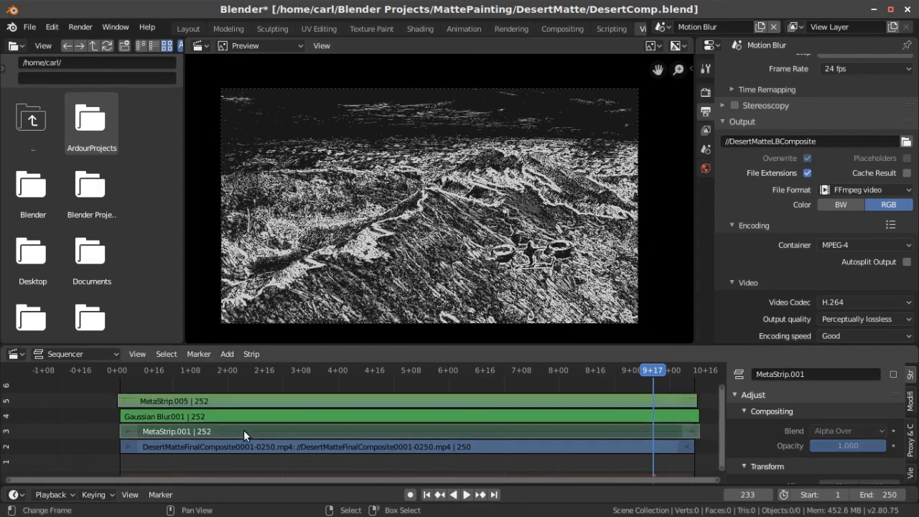
key("Tab")
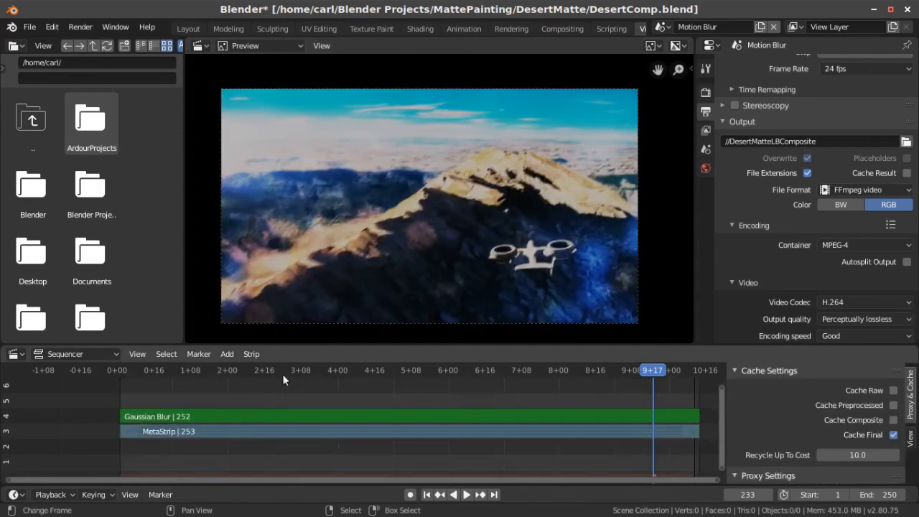
left_click(253, 429)
key("Tab")
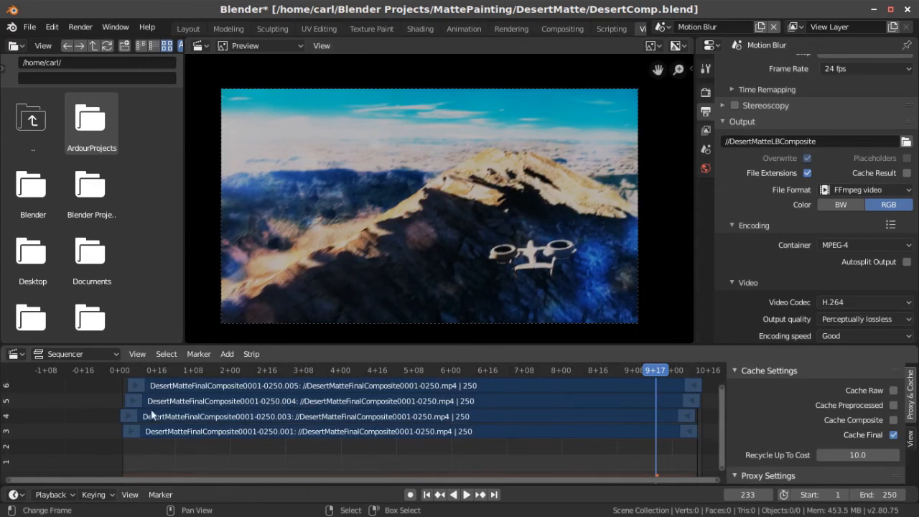
key("Tab")
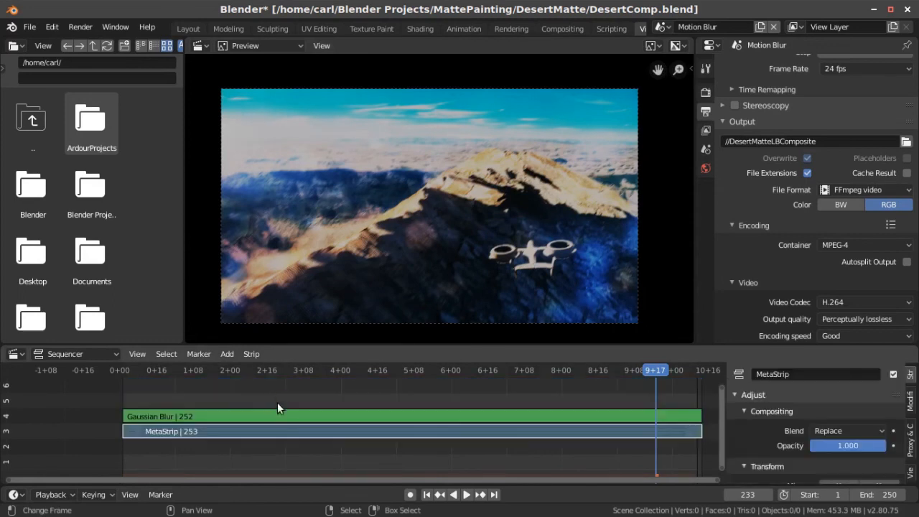
key("Tab")
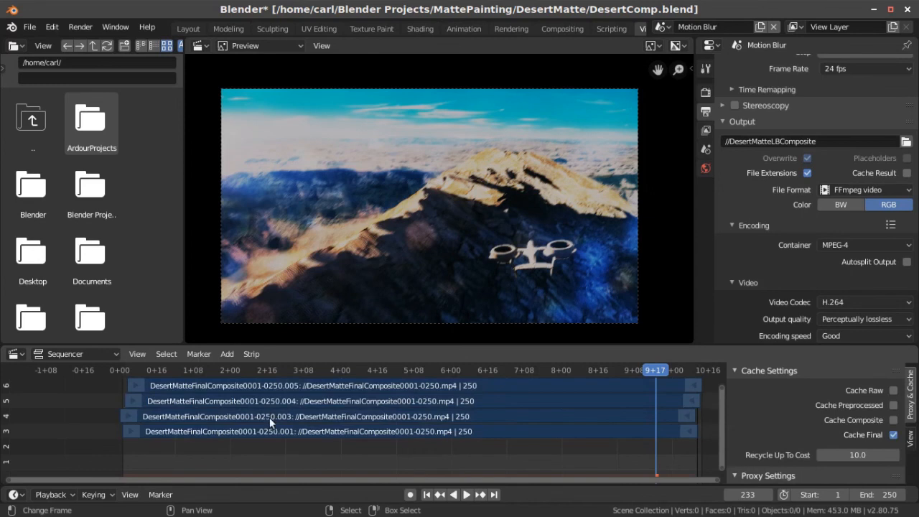
key("Tab")
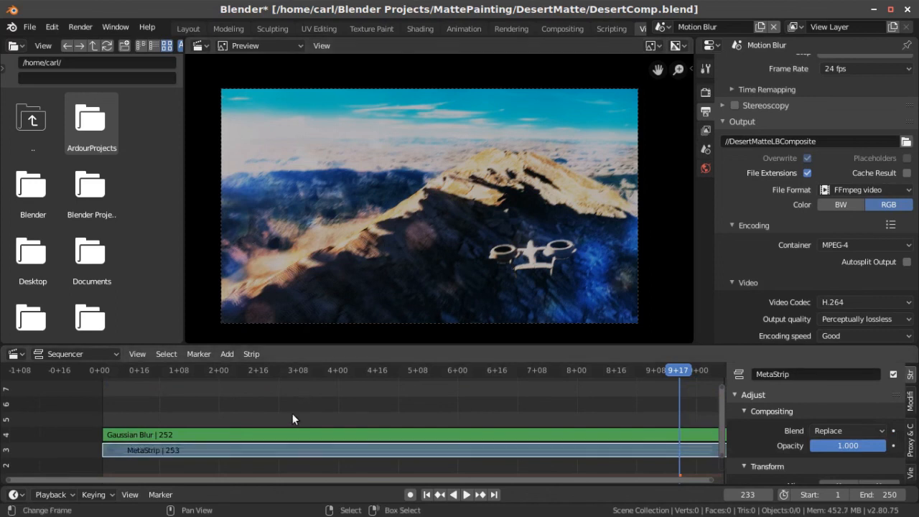
key("Tab")
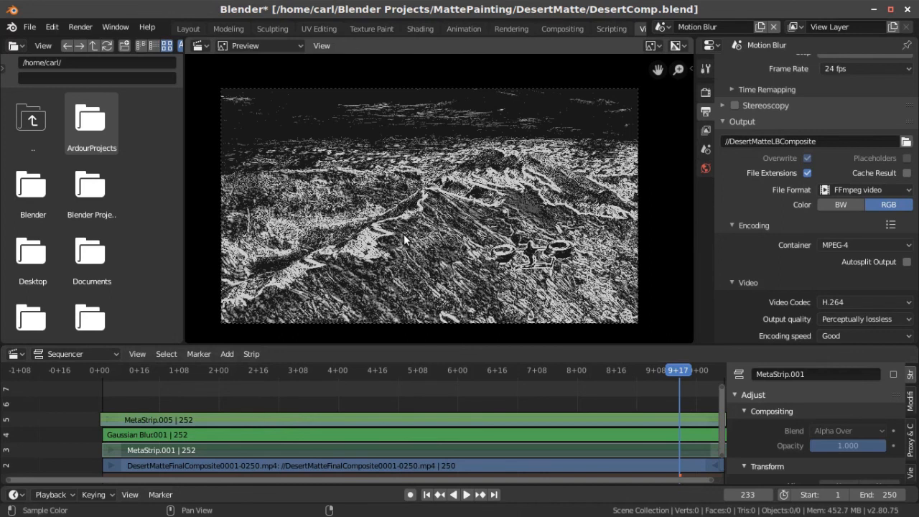
Step: Inspect the edge effect up close, play the sequence from its first frame, and stop playback at frame 200
scroll(466, 244, "up", 5)
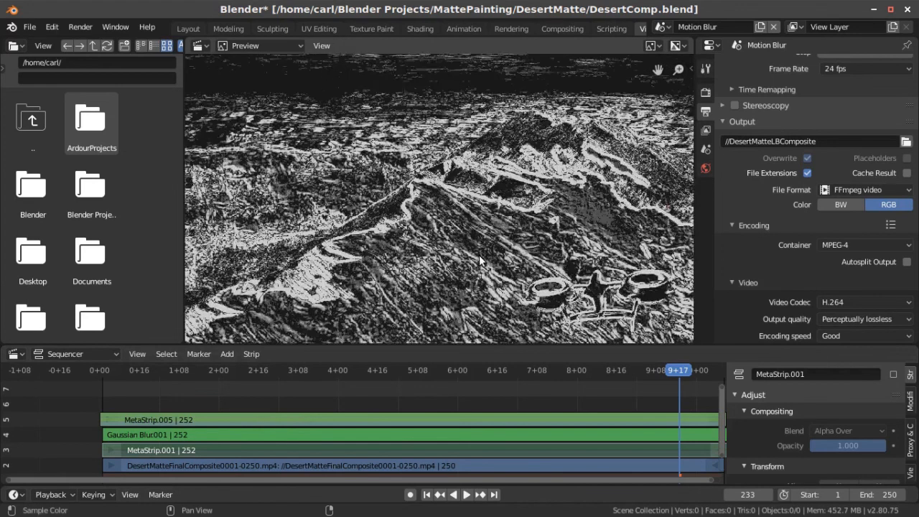
key("Home")
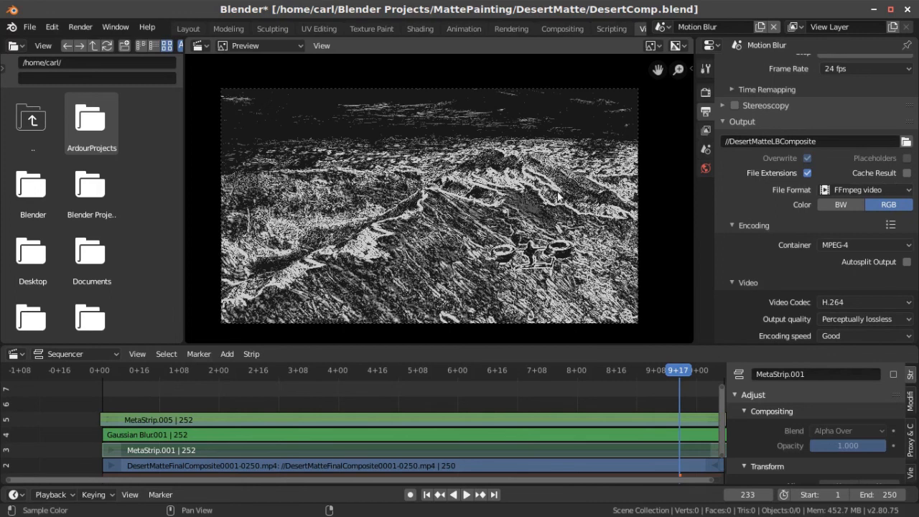
left_click(427, 494)
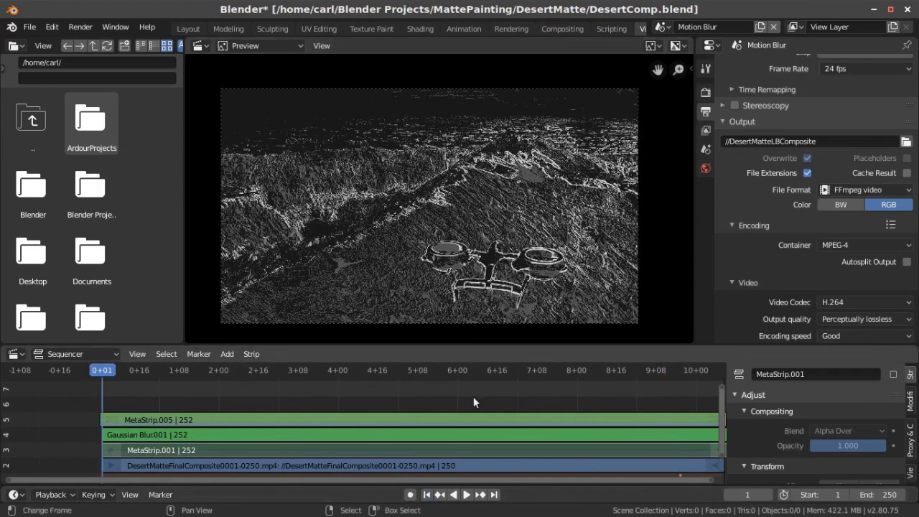
left_click(467, 494)
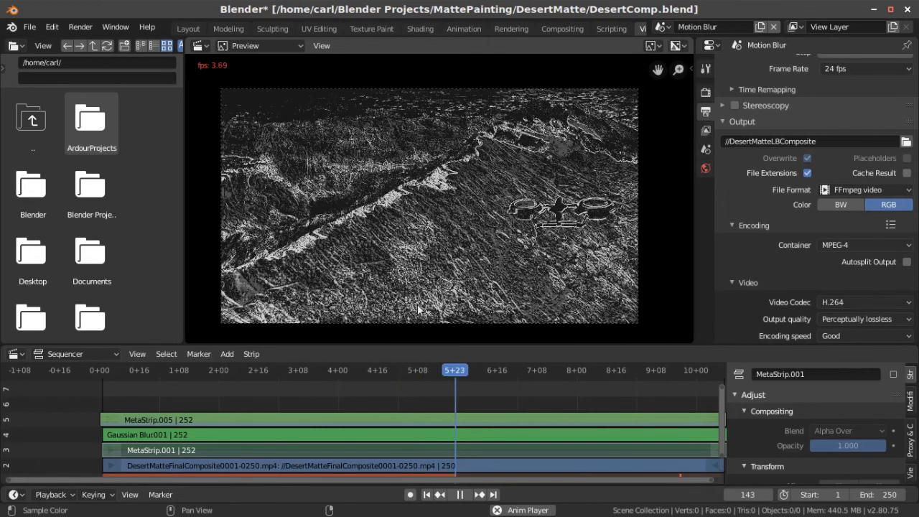
scroll(366, 397, "down", 1)
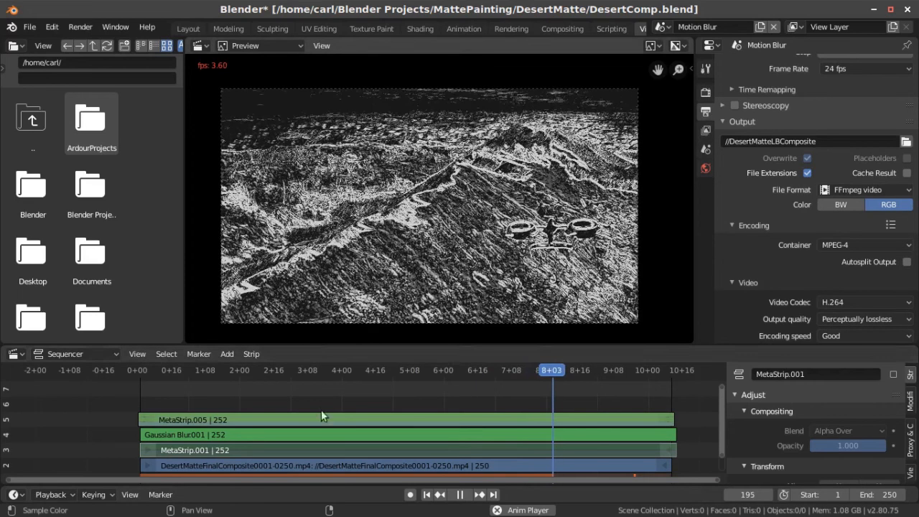
left_click(463, 495)
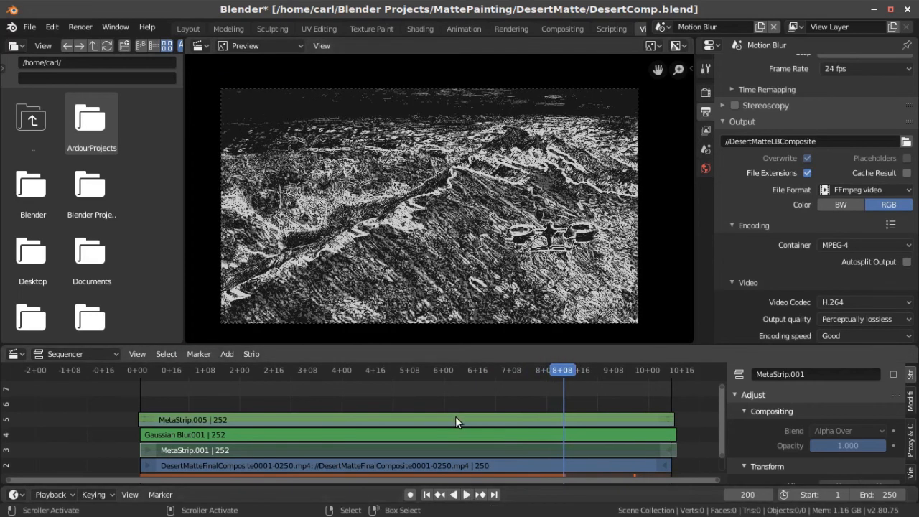
Step: Unmute MetaStrip.001 briefly, mute it again, and mute MetaStrip.005
left_click(893, 374)
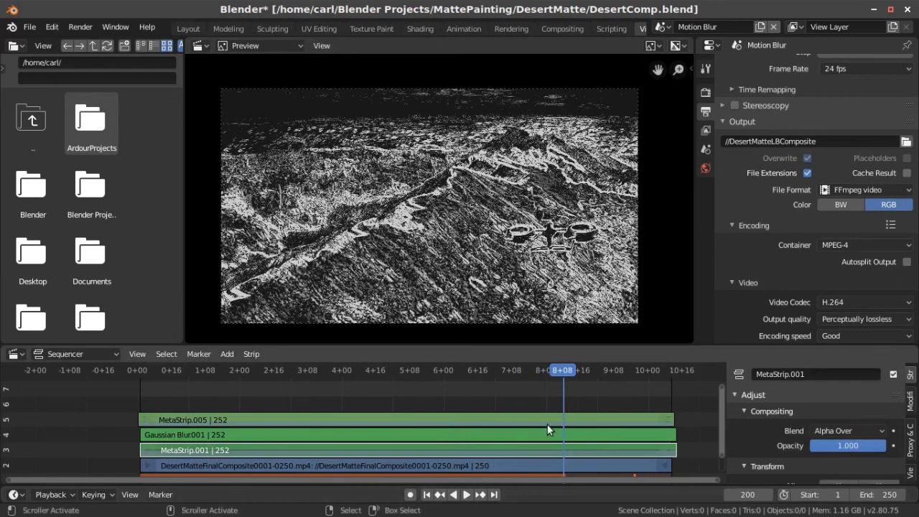
left_click(893, 374)
left_click(368, 421)
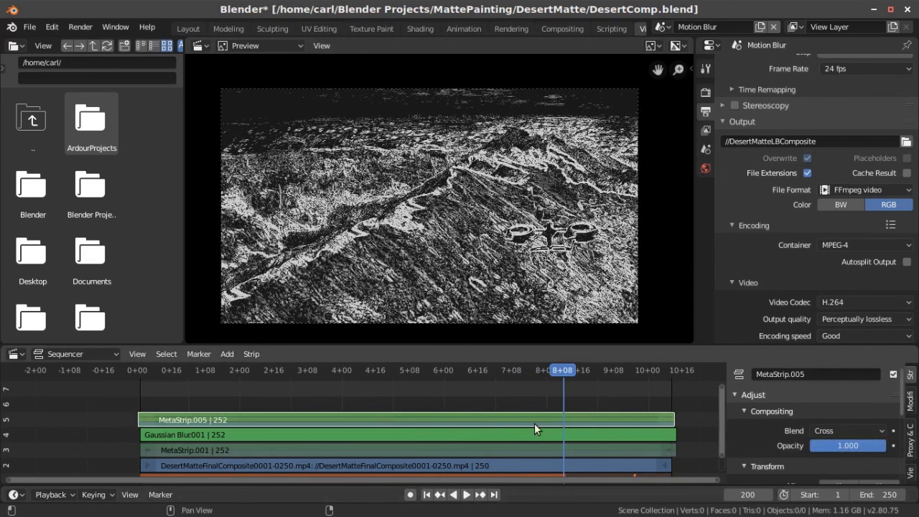
key("h")
Step: Compare the aircraft up close with Gaussian Blur.001 muted and unmuted, leave it unmuted, and return to the full frame
left_click(512, 434)
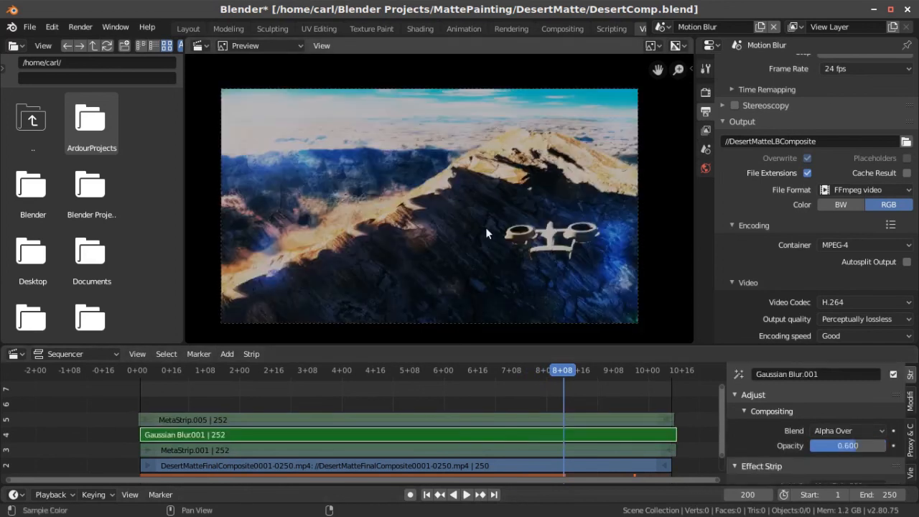
left_click(893, 374)
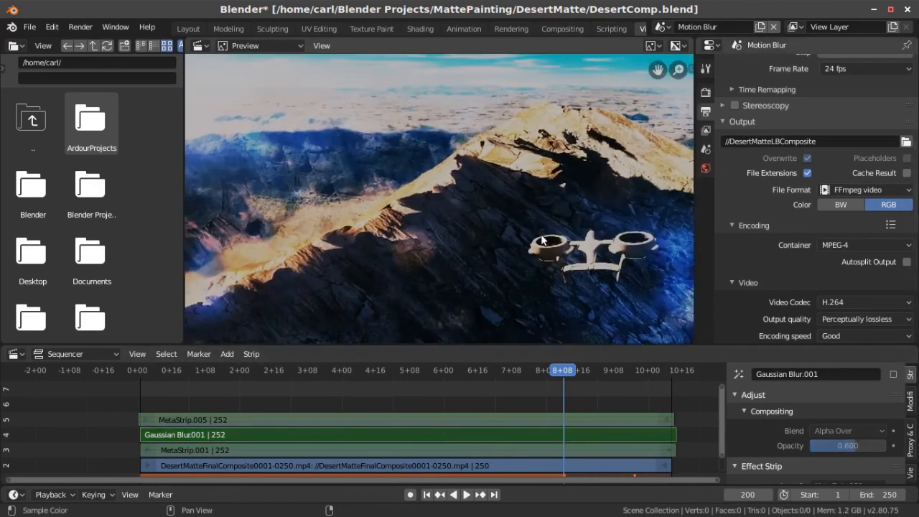
middle_click_drag(541, 239, 429, 230)
scroll(439, 230, "up", 12)
middle_click_drag(483, 192, 517, 44)
middle_click_drag(469, 163, 472, 223)
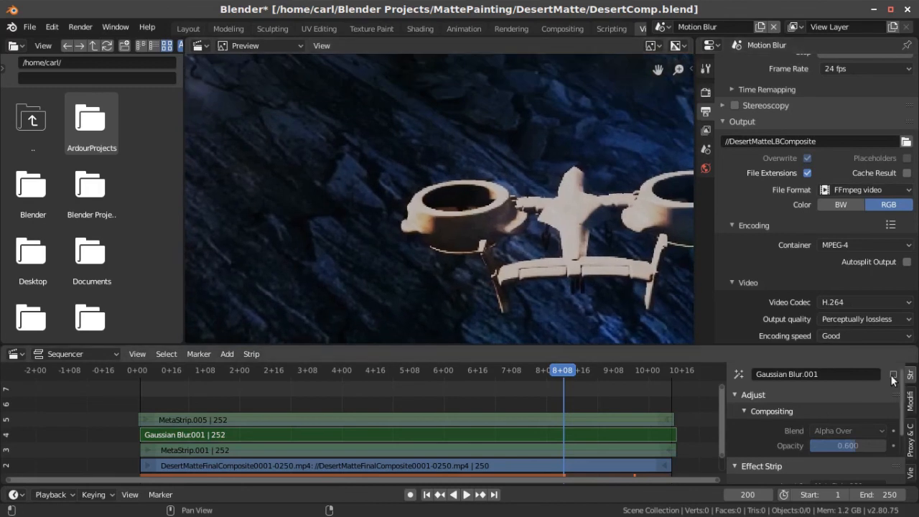
left_click(893, 374)
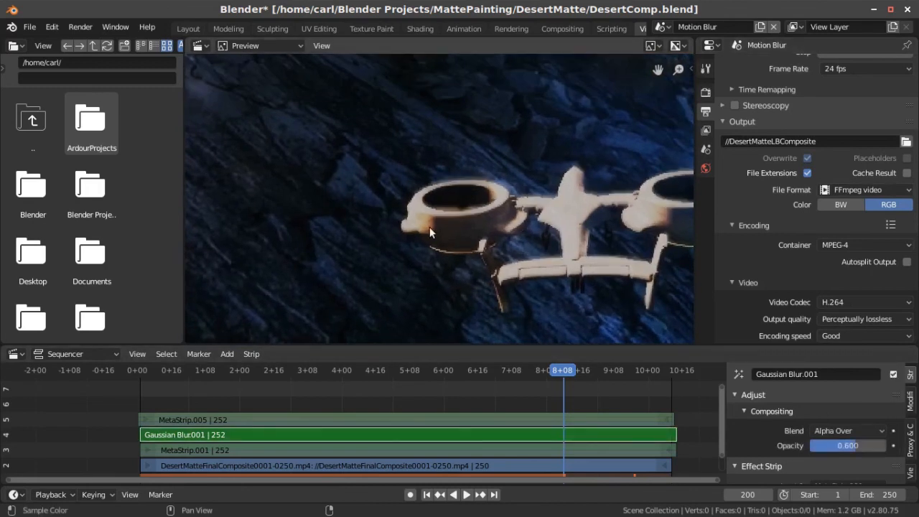
scroll(465, 216, "down", 1)
scroll(370, 265, "down", 5)
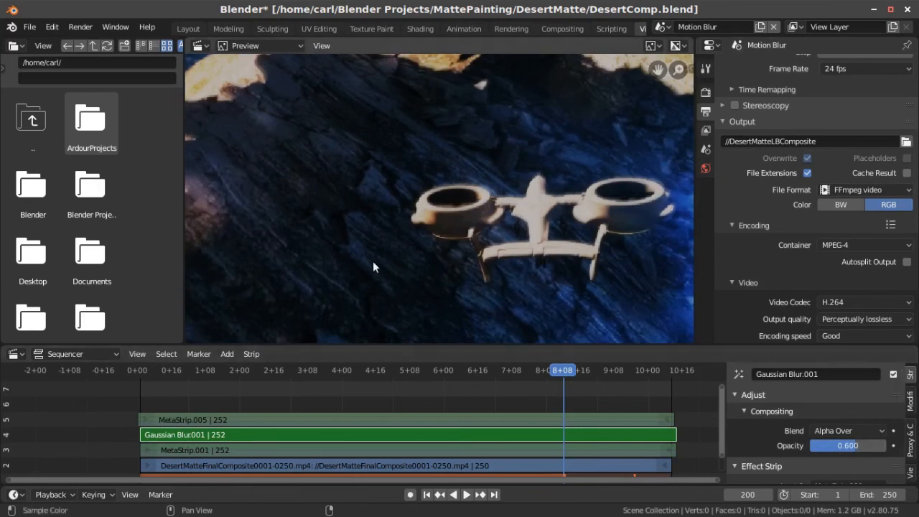
scroll(428, 269, "down", 1)
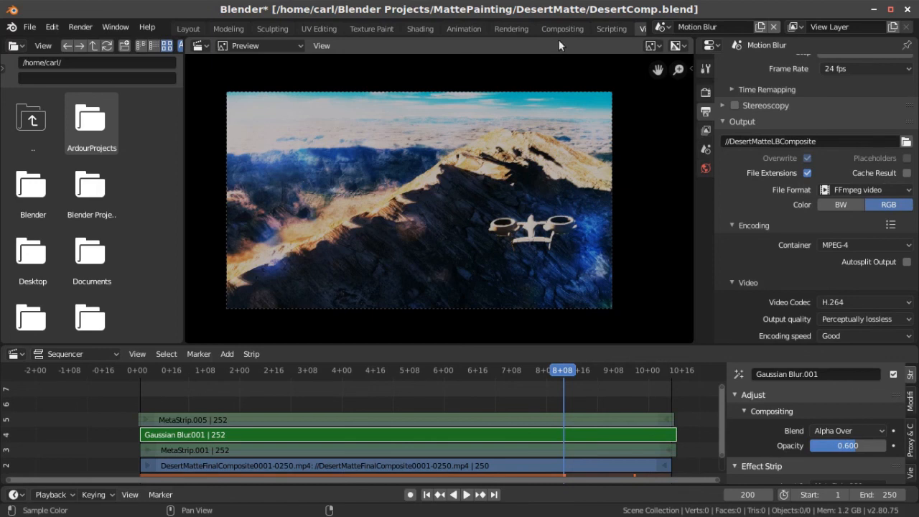
Step: Switch to MainScene in the Layout workspace and view the scene through its active camera
left_click(80, 28)
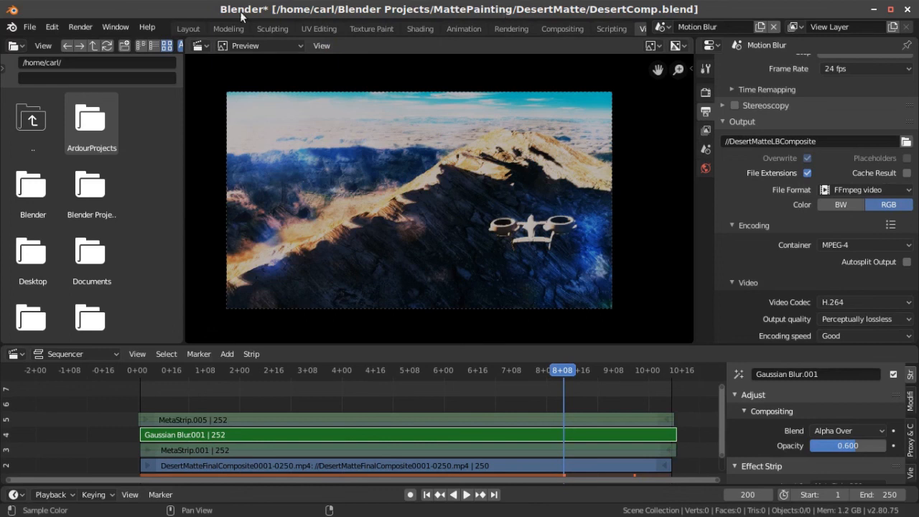
left_click(196, 28)
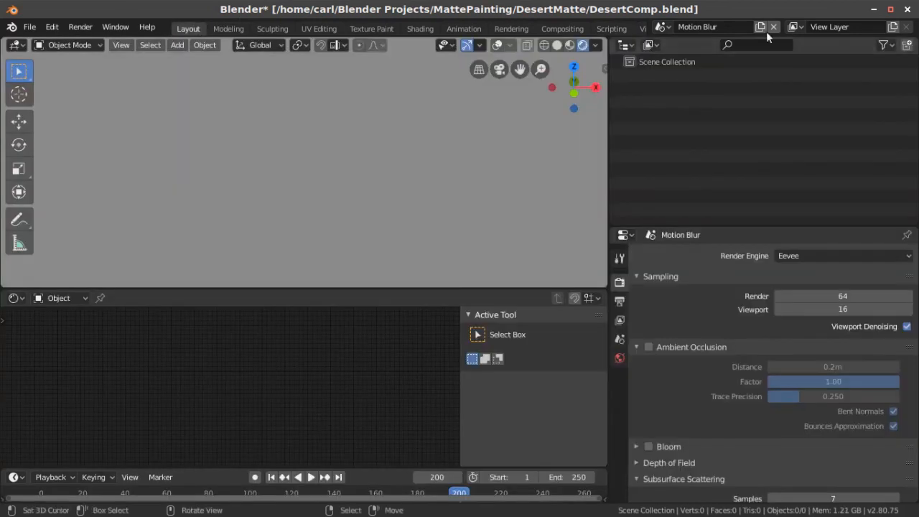
left_click(664, 27)
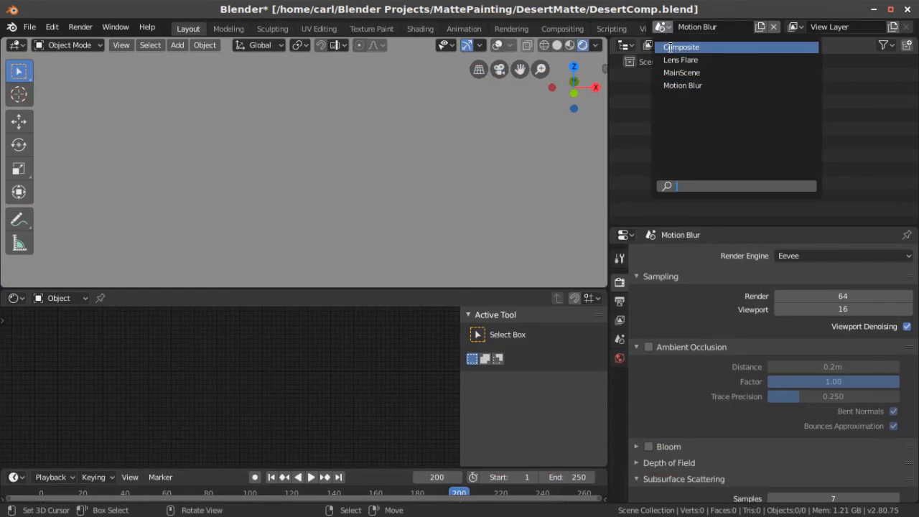
left_click(667, 73)
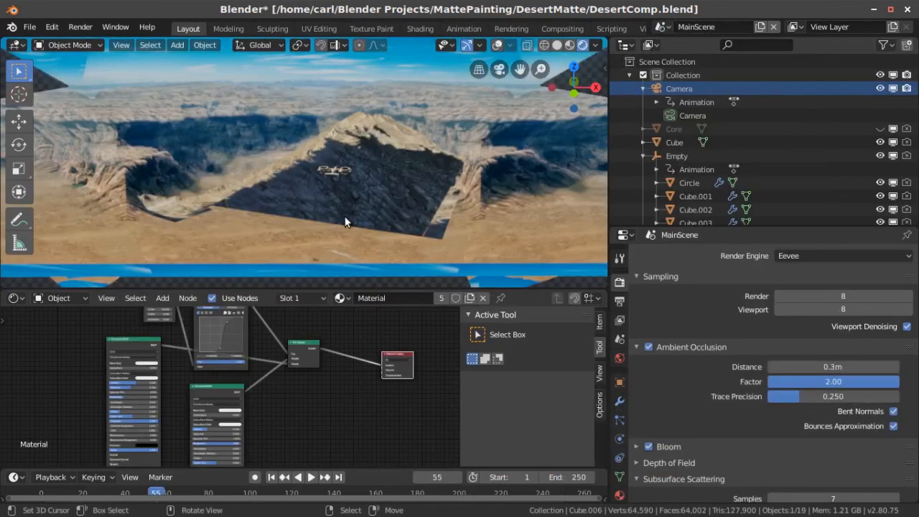
left_click(120, 44)
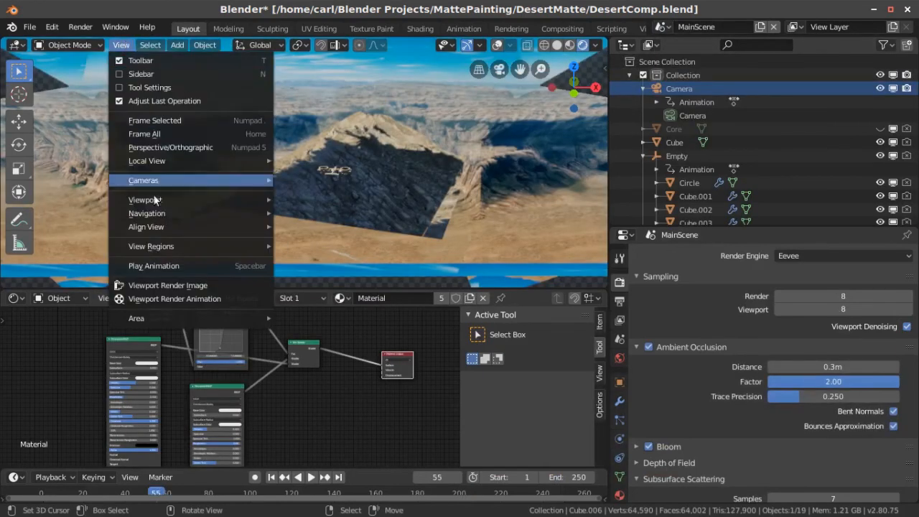
mouse_move(143, 180)
left_click(357, 191)
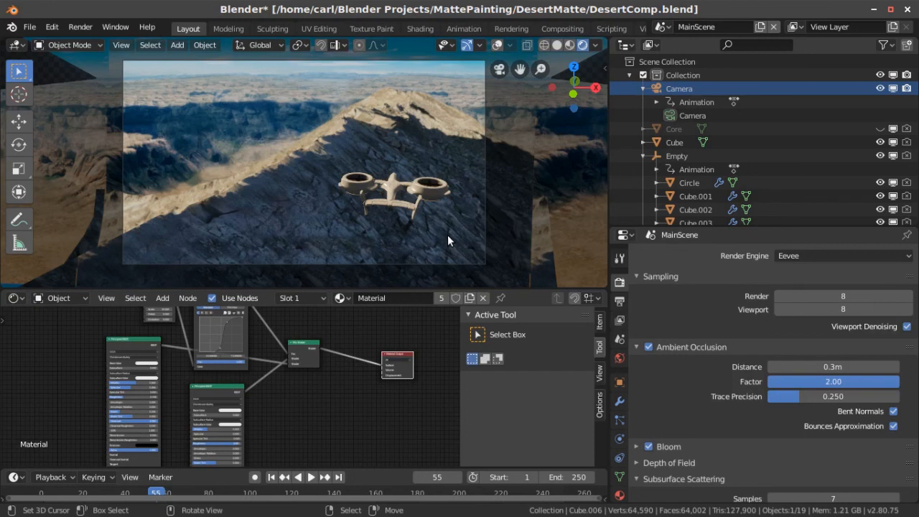
Step: Compare the camera view in Solid and Rendered shading, and open the Render Engine choices
left_click(557, 44)
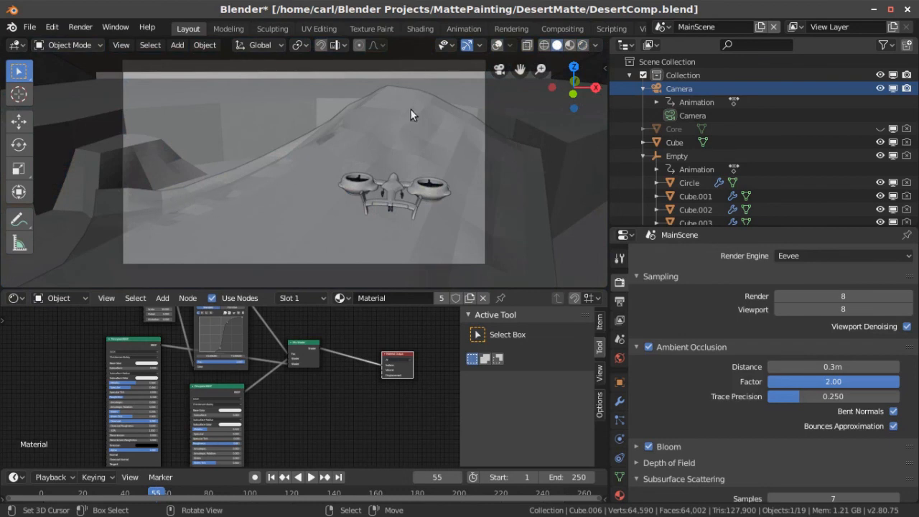
left_click(583, 44)
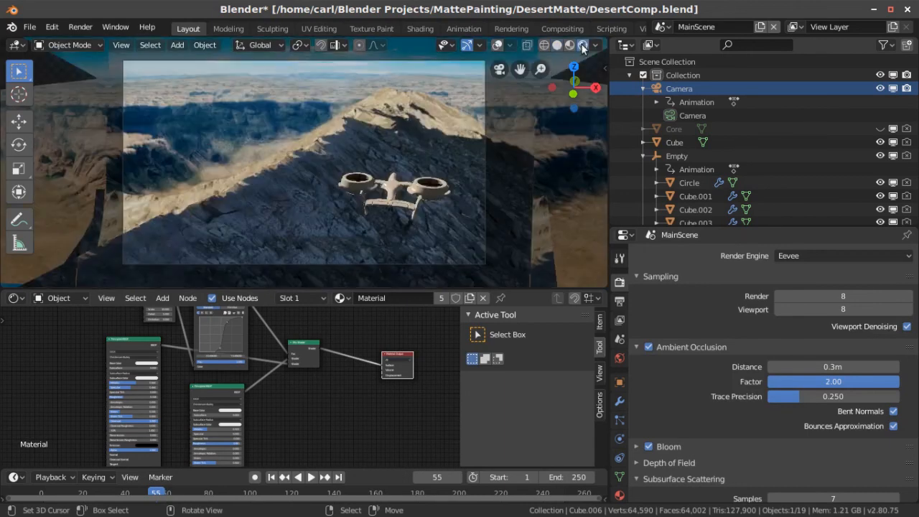
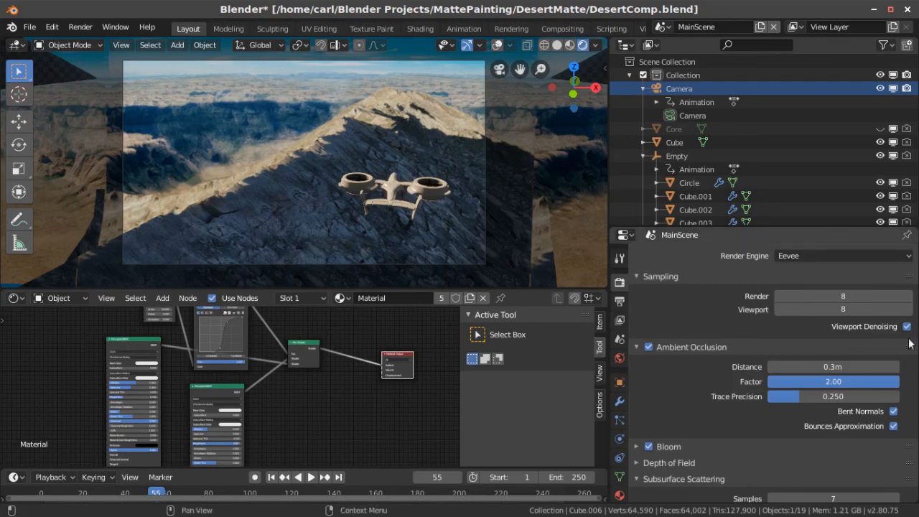
left_click(908, 257)
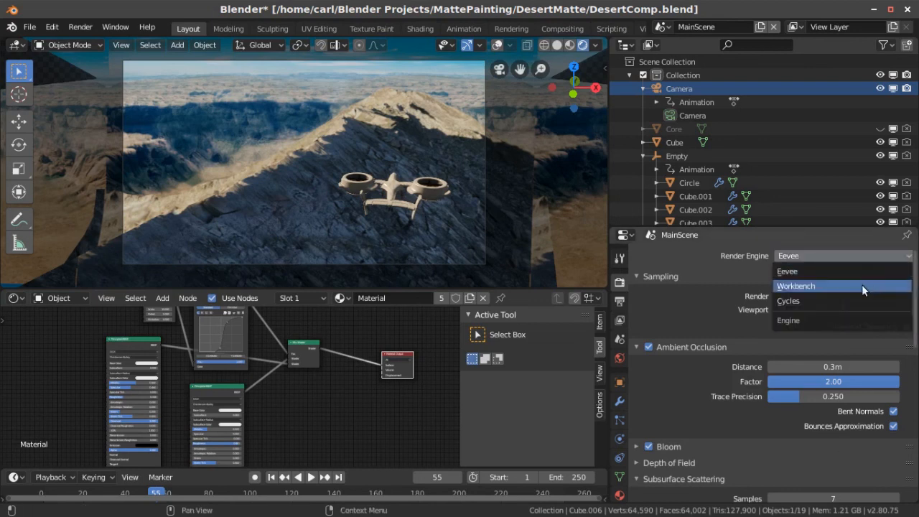